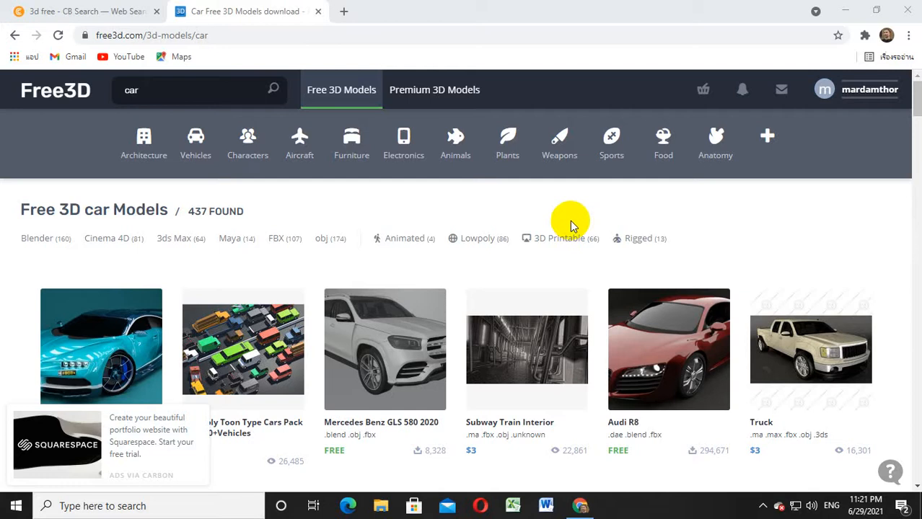
Open the Weapons category of free 3D models and look through the listed models.
{"action": "left_click", "coordinate": [560, 153]}
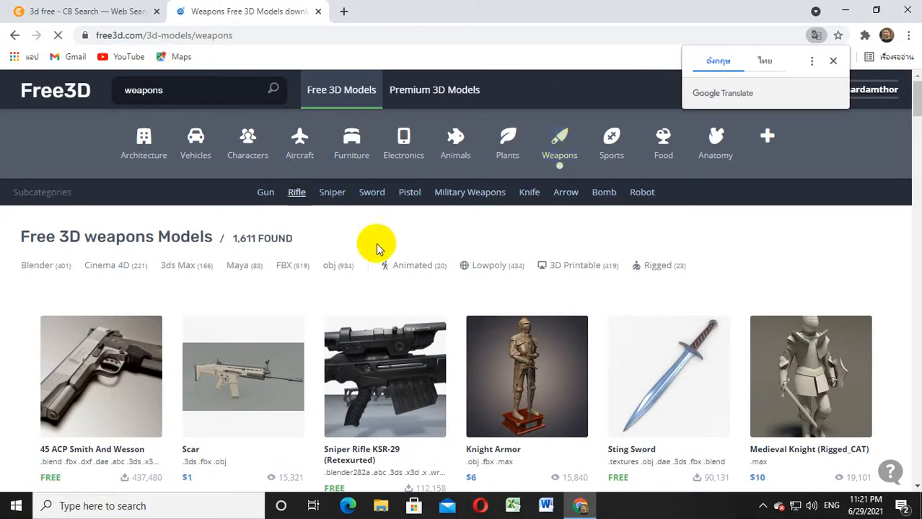
{"action": "scroll", "coordinate": [422, 339], "scroll_direction": "down", "scroll_amount": 8}
{"action": "scroll", "coordinate": [422, 339], "scroll_direction": "down", "scroll_amount": 2}
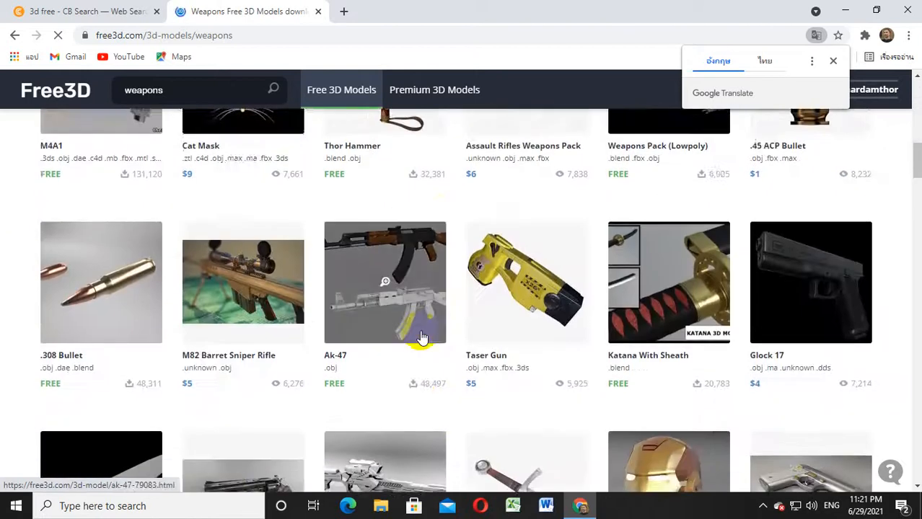
{"action": "scroll", "coordinate": [422, 339], "scroll_direction": "up", "scroll_amount": 9}
{"action": "scroll", "coordinate": [421, 340], "scroll_direction": "up", "scroll_amount": 2}
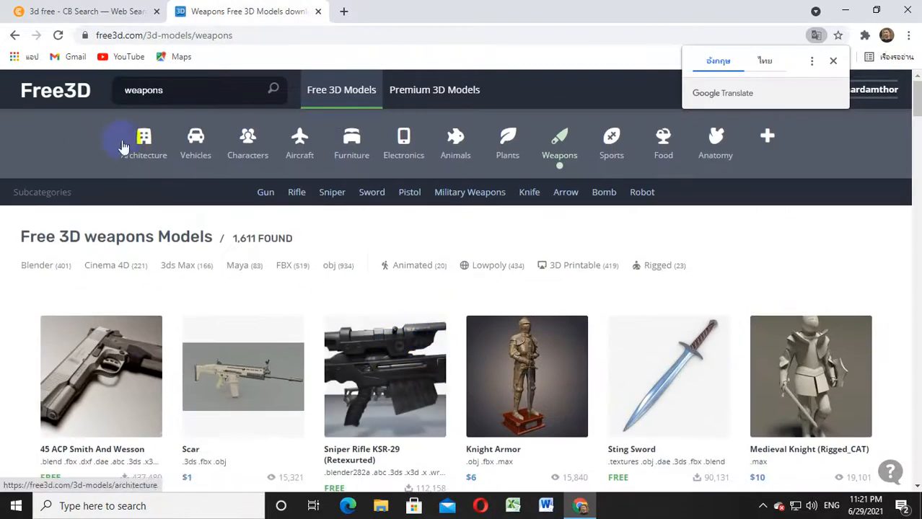
Open the Aircraft category and look through its models, checking their file formats and free or paid status.
{"action": "left_click", "coordinate": [292, 141]}
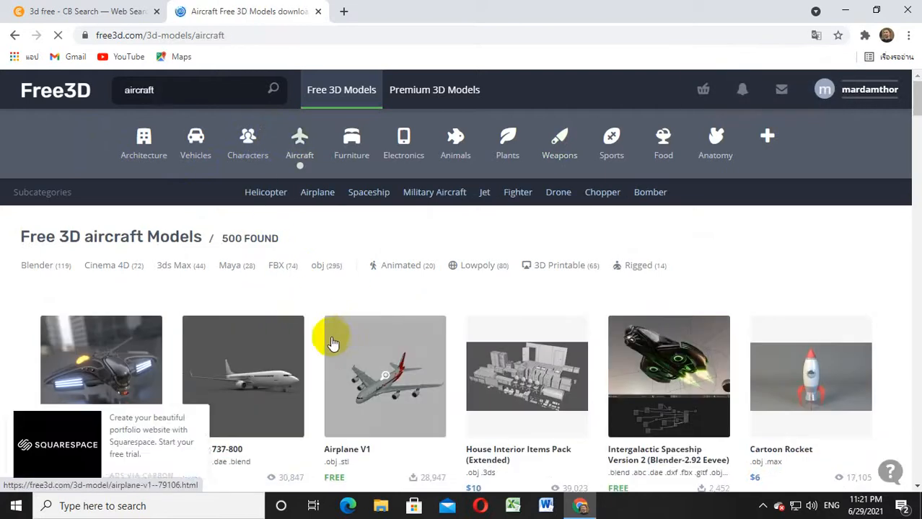
{"action": "scroll", "coordinate": [329, 339], "scroll_direction": "down", "scroll_amount": 4}
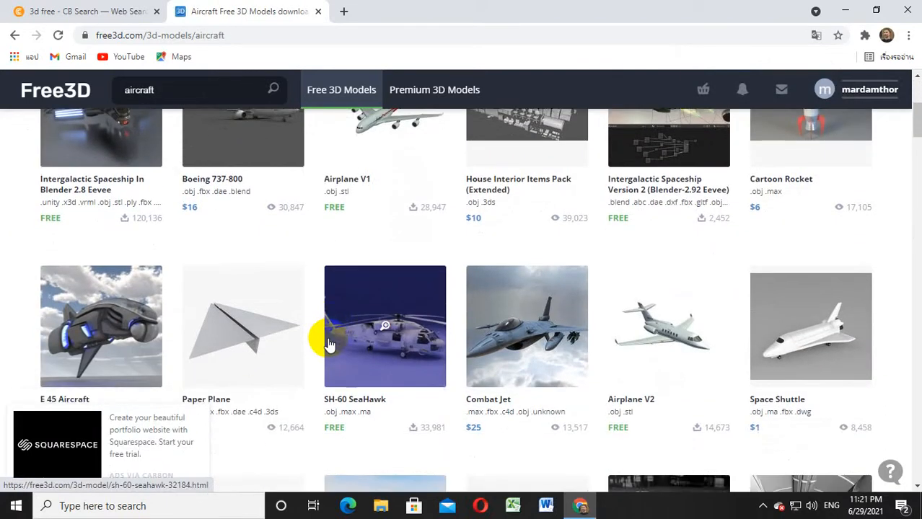
{"action": "left_click", "coordinate": [374, 323]}
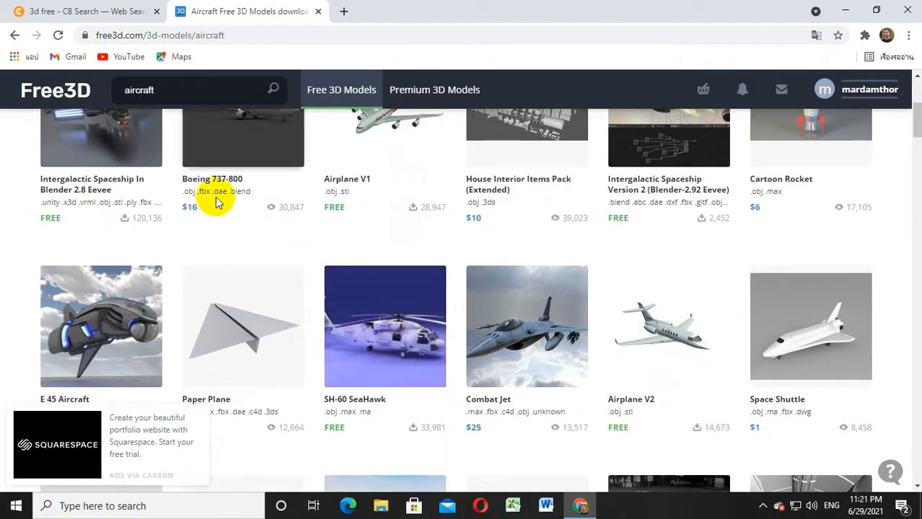
{"action": "scroll", "coordinate": [217, 202], "scroll_direction": "up", "scroll_amount": 1}
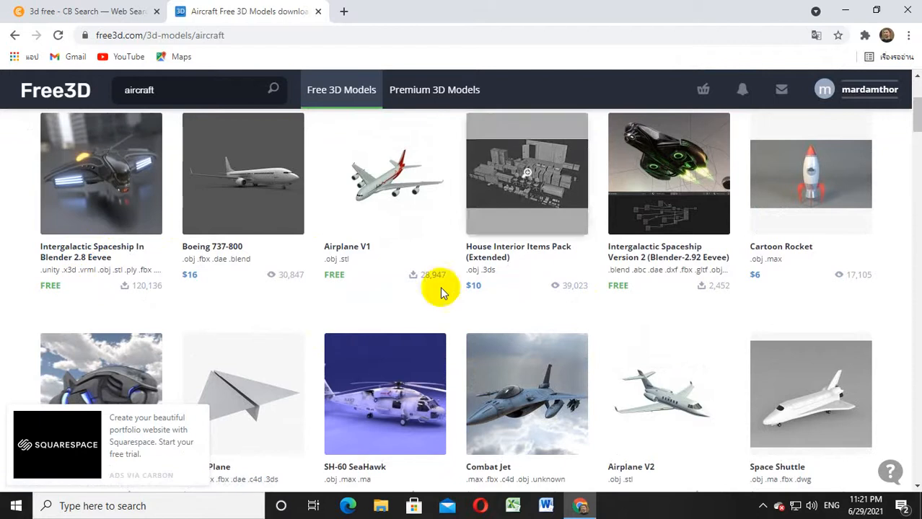
{"action": "scroll", "coordinate": [644, 216], "scroll_direction": "up", "scroll_amount": 3}
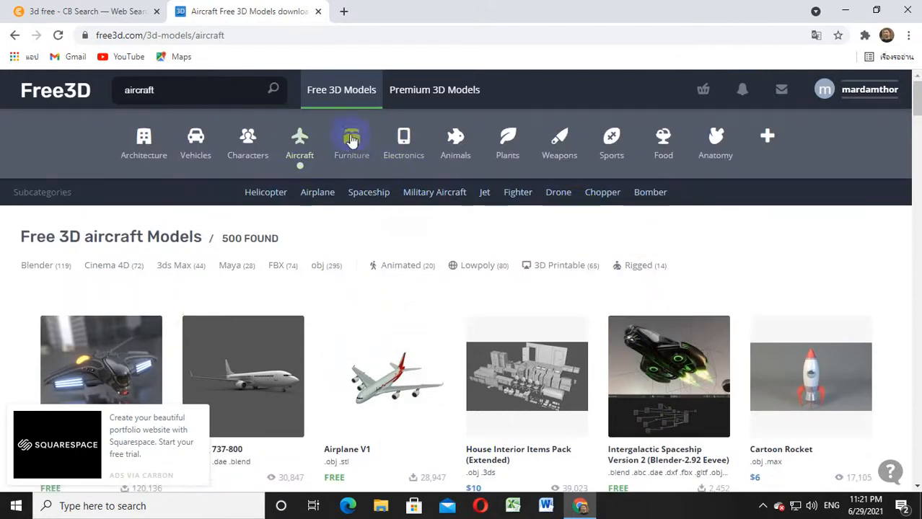
Open the Furniture category briefly, and look through the models in the Animals category.
{"action": "left_click", "coordinate": [321, 195]}
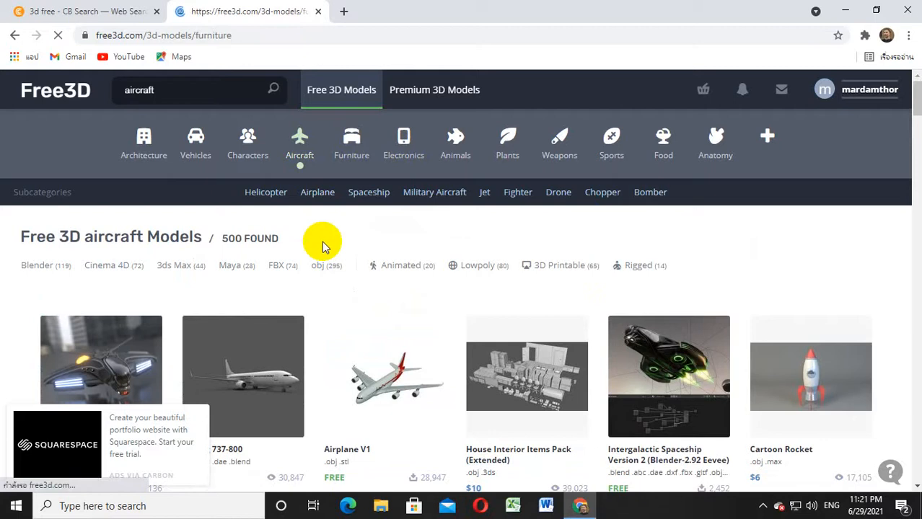
{"action": "left_click", "coordinate": [455, 152]}
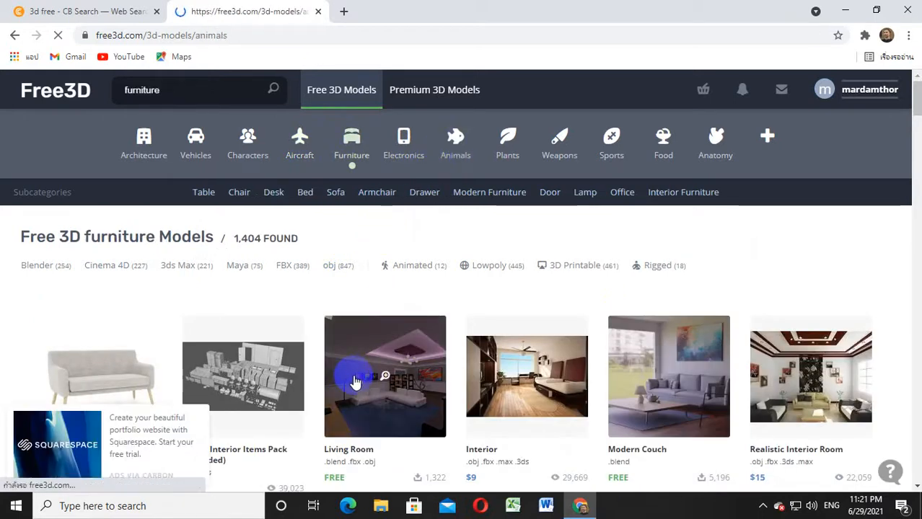
{"action": "scroll", "coordinate": [455, 366], "scroll_direction": "down", "scroll_amount": 1}
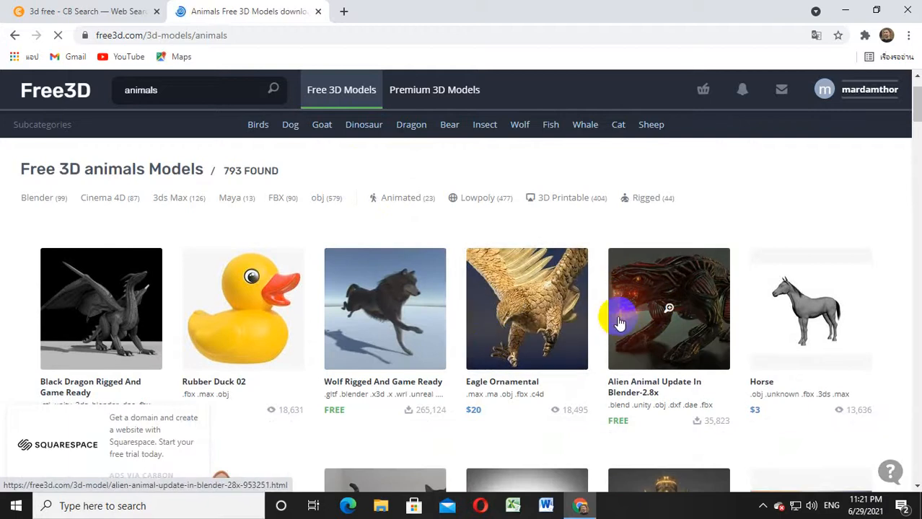
{"action": "scroll", "coordinate": [590, 386], "scroll_direction": "down", "scroll_amount": 3}
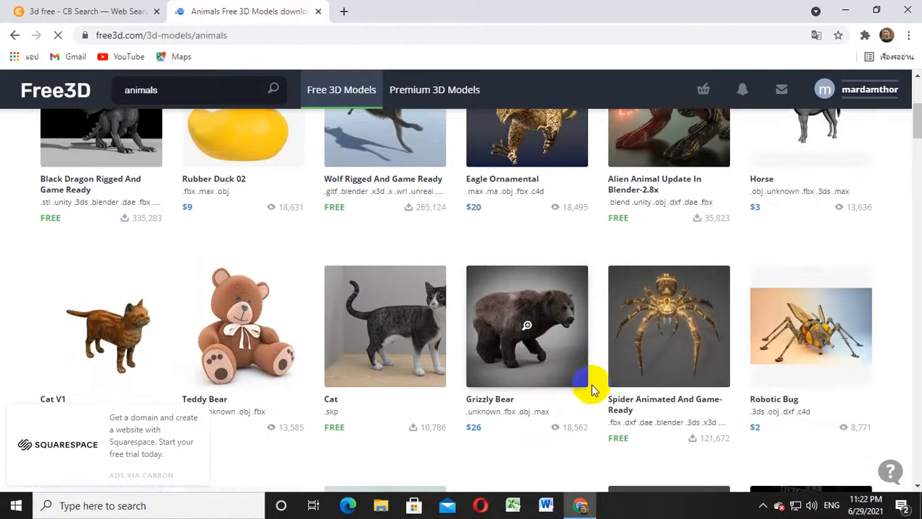
{"action": "scroll", "coordinate": [510, 368], "scroll_direction": "down", "scroll_amount": 3}
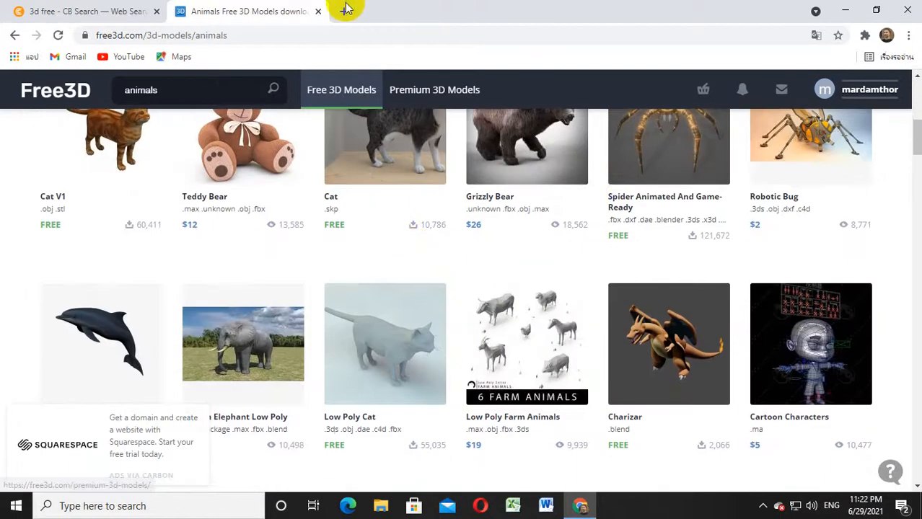
Close the Free3D page and the browser, and restart Google Chrome with the MLN CHANNEL profile.
{"action": "left_click", "coordinate": [318, 12]}
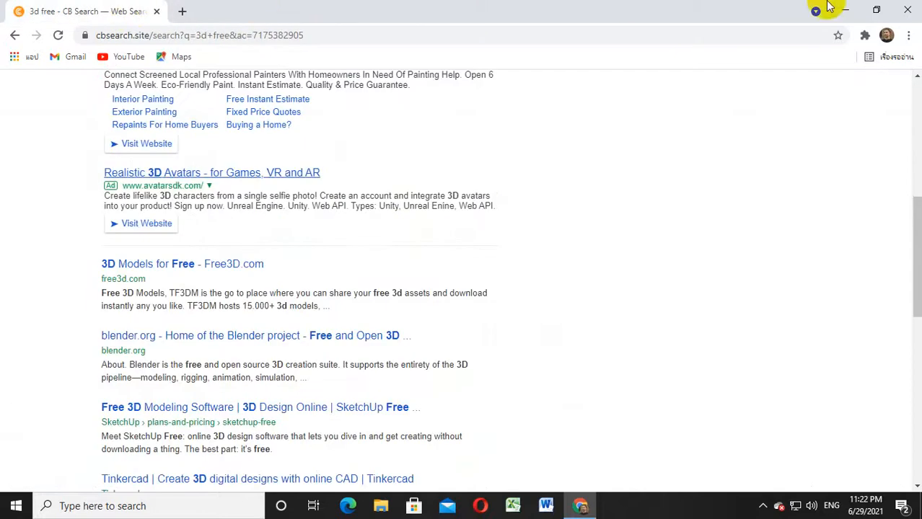
{"action": "left_click", "coordinate": [912, 11]}
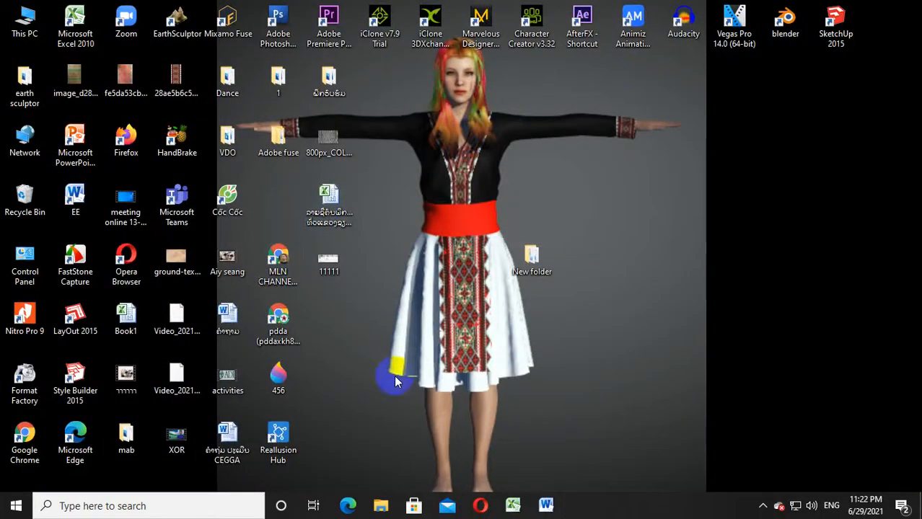
{"action": "double_click", "coordinate": [36, 438]}
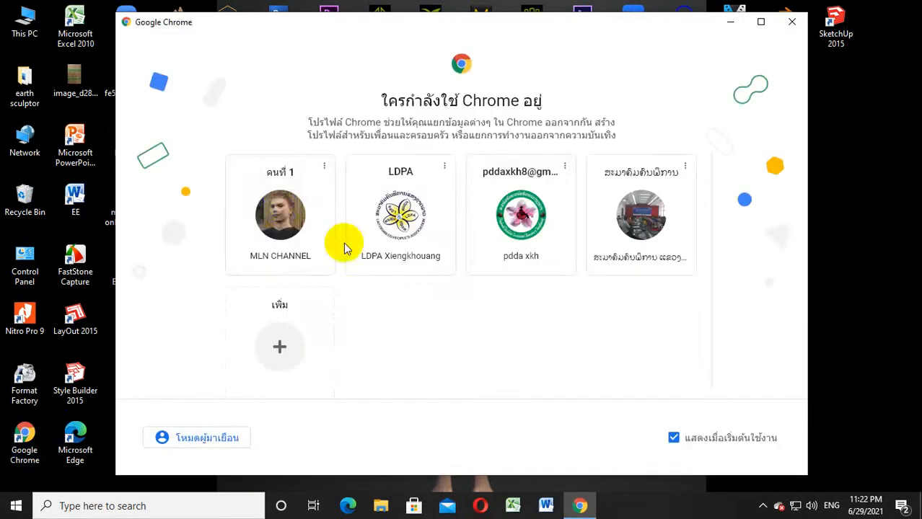
{"action": "left_click", "coordinate": [285, 209]}
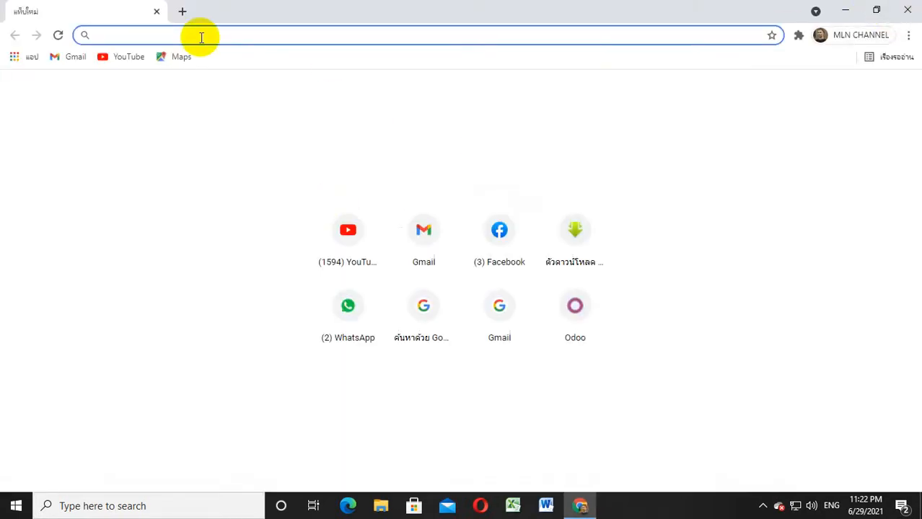
Search the web for "3d free", open the Free3D.com result and dismiss the translation offer.
{"action": "type", "text": "3d "}
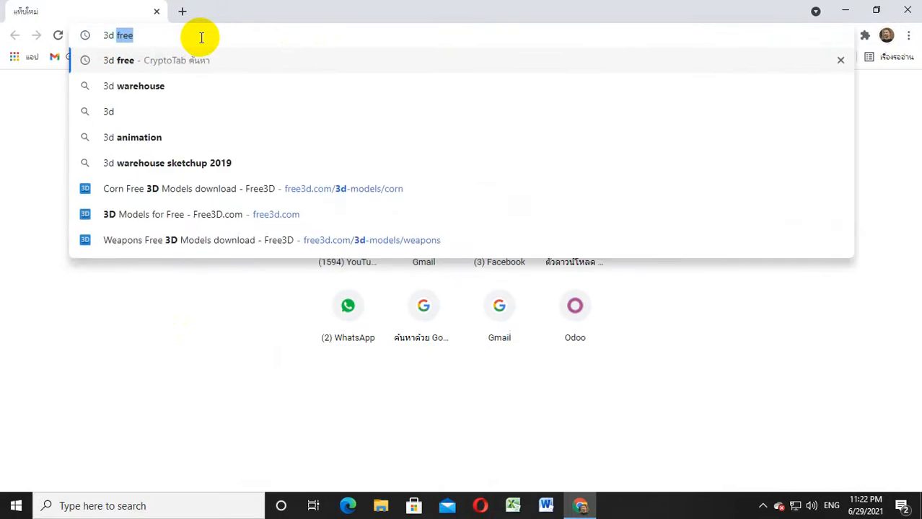
{"action": "type", "text": "free"}
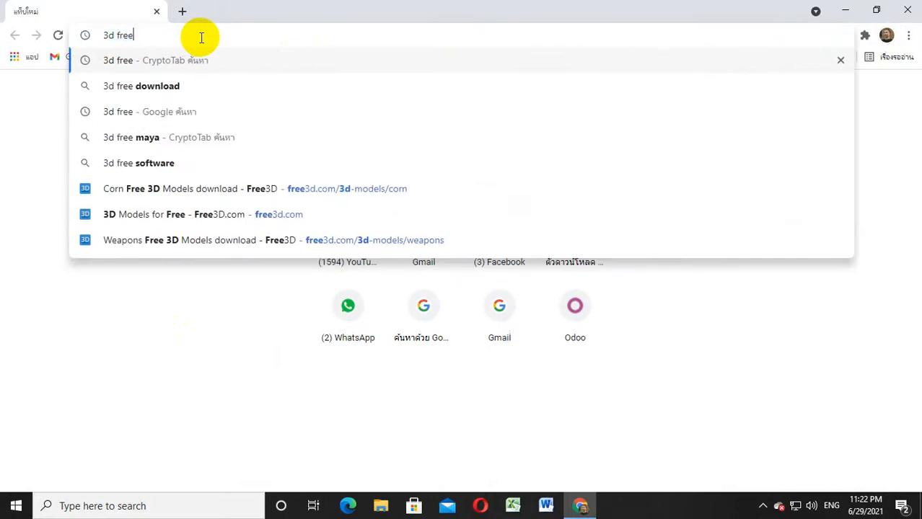
{"action": "key", "text": "Return"}
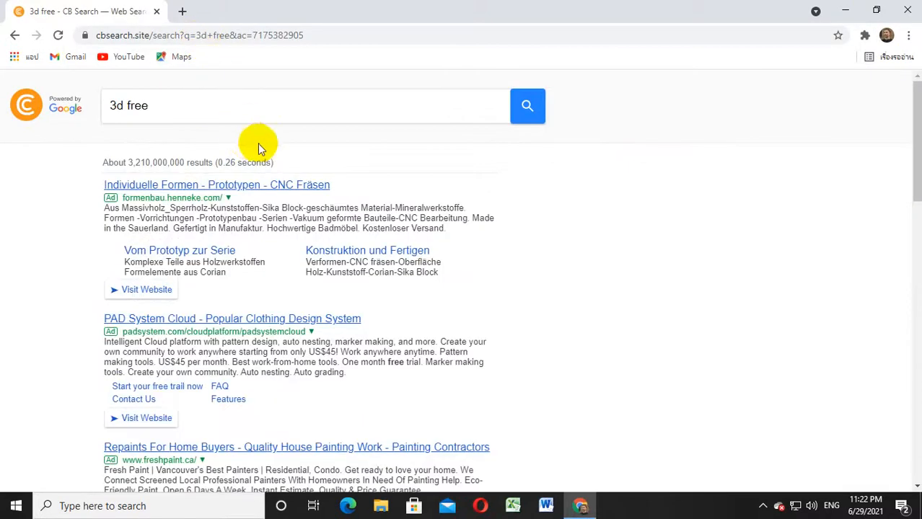
{"action": "scroll", "coordinate": [267, 187], "scroll_direction": "down", "scroll_amount": 5}
{"action": "scroll", "coordinate": [264, 193], "scroll_direction": "down", "scroll_amount": 3}
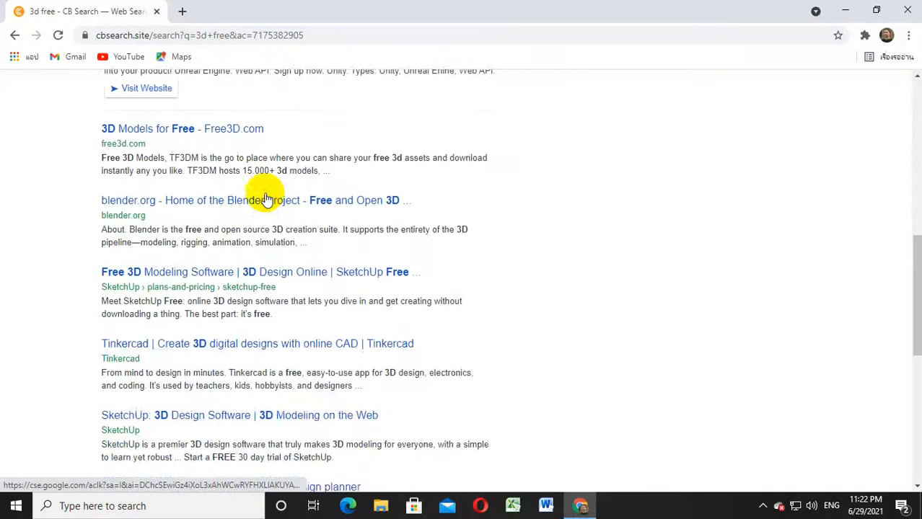
{"action": "scroll", "coordinate": [263, 191], "scroll_direction": "up", "scroll_amount": 2}
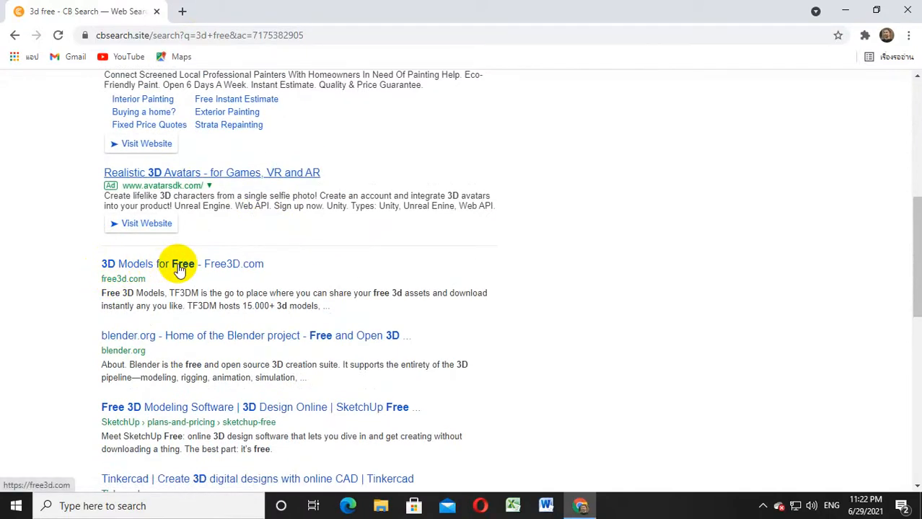
{"action": "left_click", "coordinate": [175, 269]}
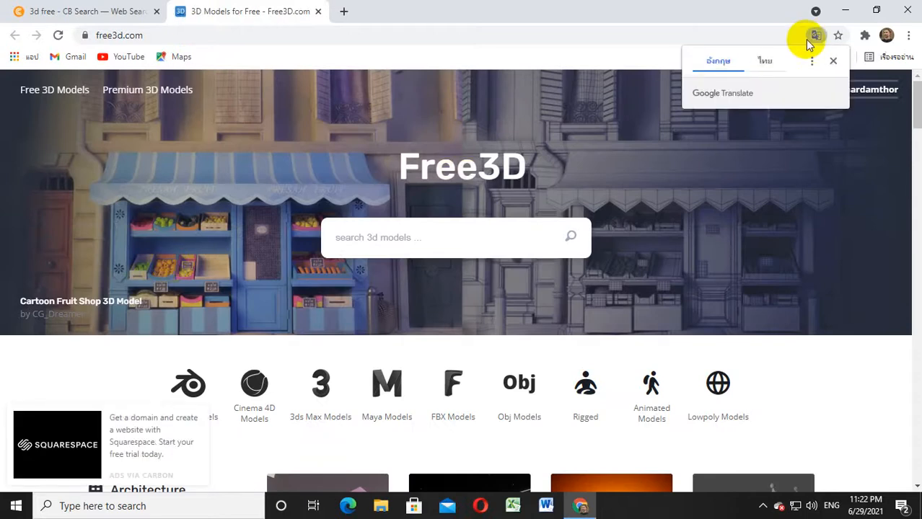
{"action": "left_click", "coordinate": [833, 64]}
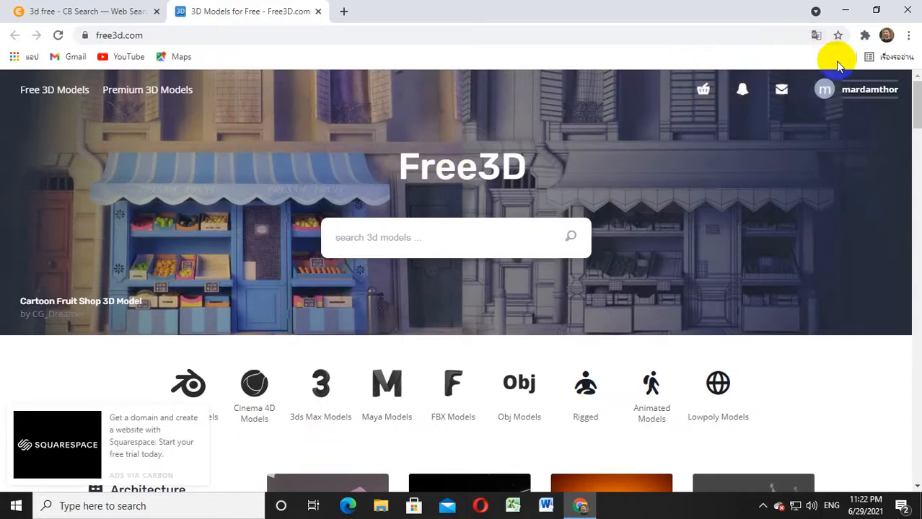
Search the Free3D site for "corn" models.
{"action": "left_click", "coordinate": [426, 236]}
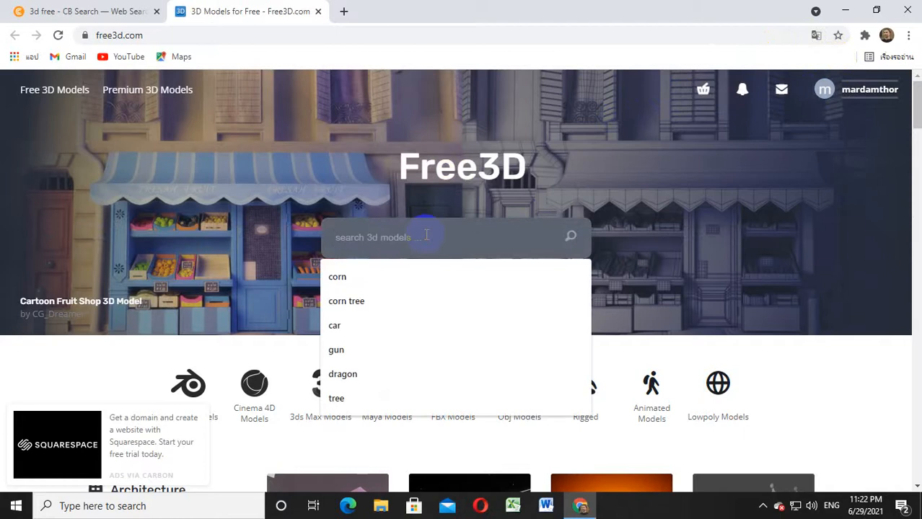
{"action": "type", "text": "corn"}
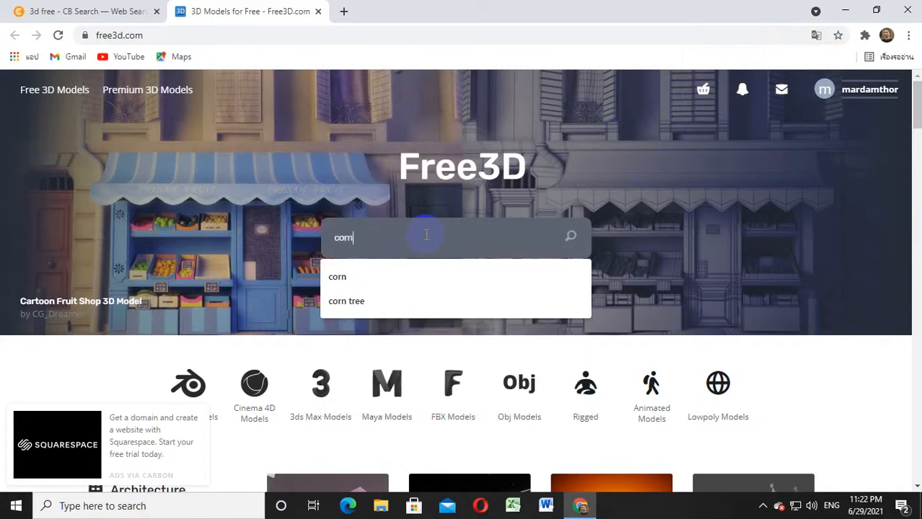
{"action": "key", "text": "Return"}
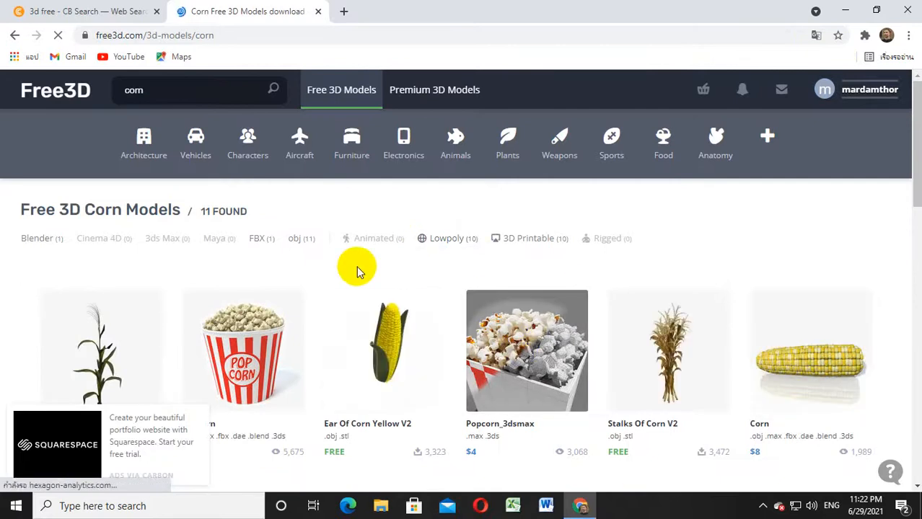
Examine the corn search results, comparing the models' previews, file formats and free or paid status.
{"action": "scroll", "coordinate": [302, 329], "scroll_direction": "down", "scroll_amount": 3}
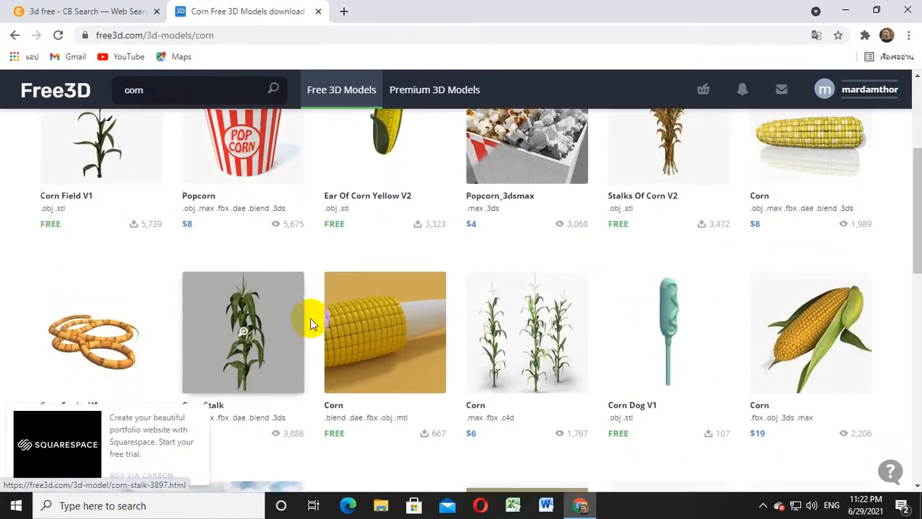
{"action": "scroll", "coordinate": [288, 303], "scroll_direction": "down", "scroll_amount": 3}
{"action": "scroll", "coordinate": [245, 237], "scroll_direction": "down", "scroll_amount": 3}
{"action": "scroll", "coordinate": [264, 237], "scroll_direction": "down", "scroll_amount": 4}
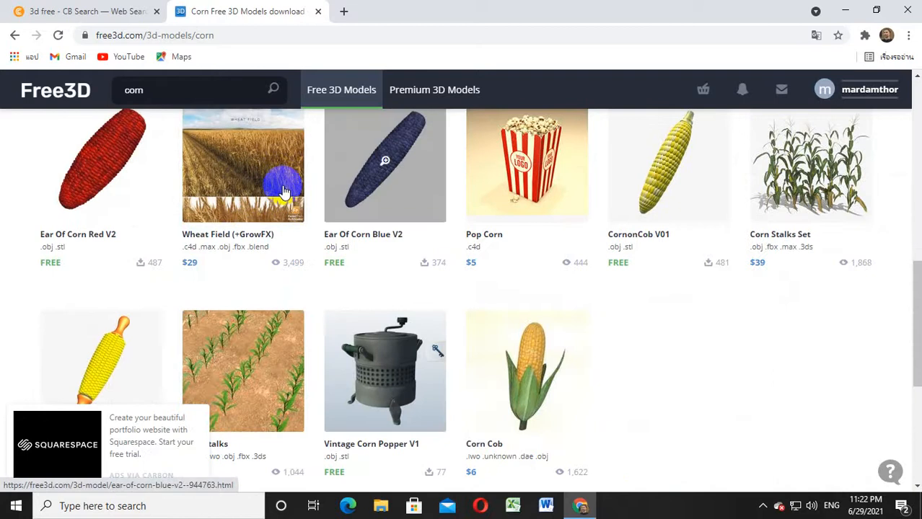
{"action": "scroll", "coordinate": [415, 245], "scroll_direction": "up", "scroll_amount": 12}
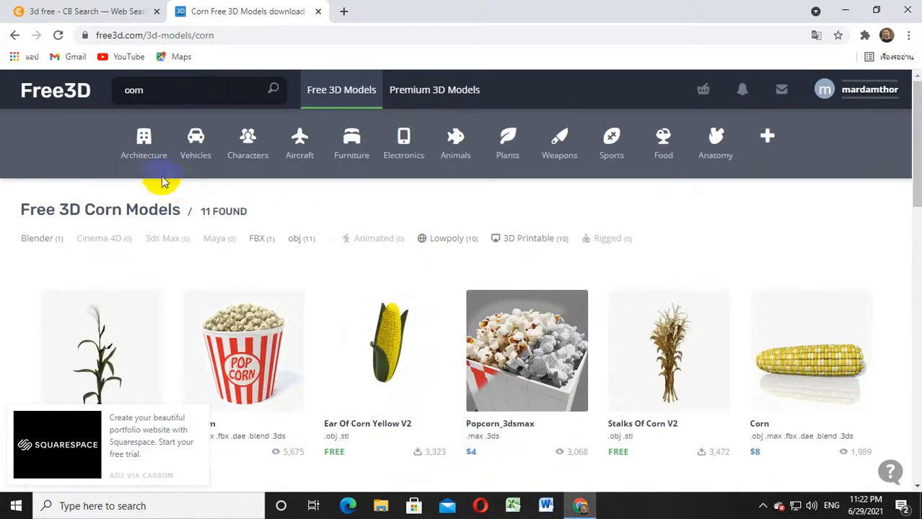
{"action": "scroll", "coordinate": [505, 281], "scroll_direction": "down", "scroll_amount": 3}
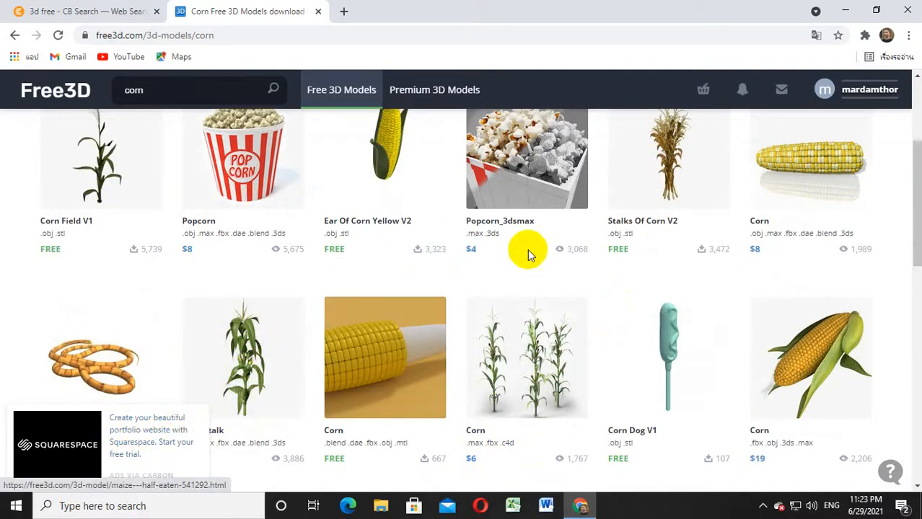
{"action": "scroll", "coordinate": [152, 223], "scroll_direction": "down", "scroll_amount": 3}
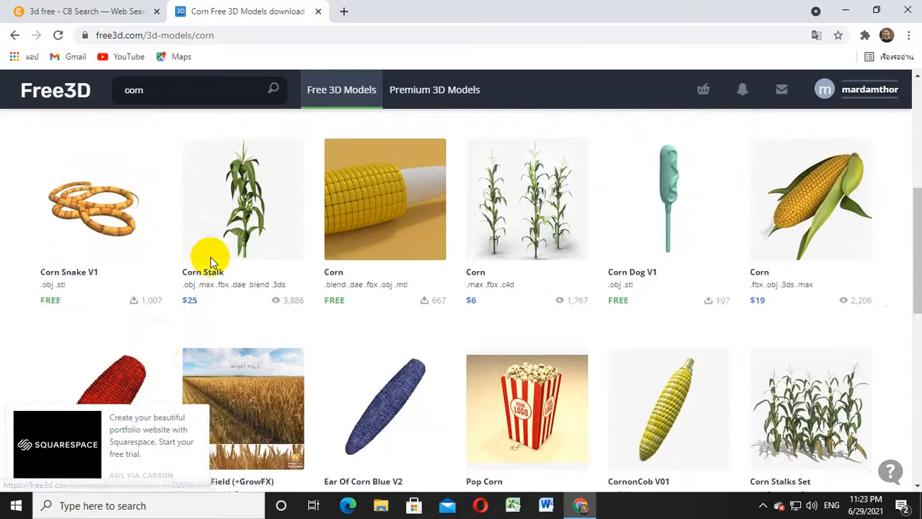
{"action": "scroll", "coordinate": [144, 309], "scroll_direction": "down", "scroll_amount": 2}
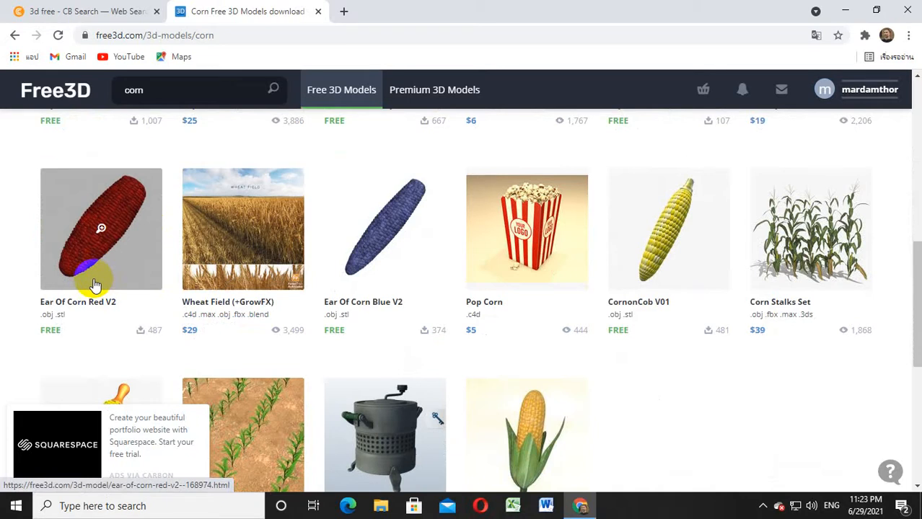
{"action": "scroll", "coordinate": [106, 288], "scroll_direction": "up", "scroll_amount": 5}
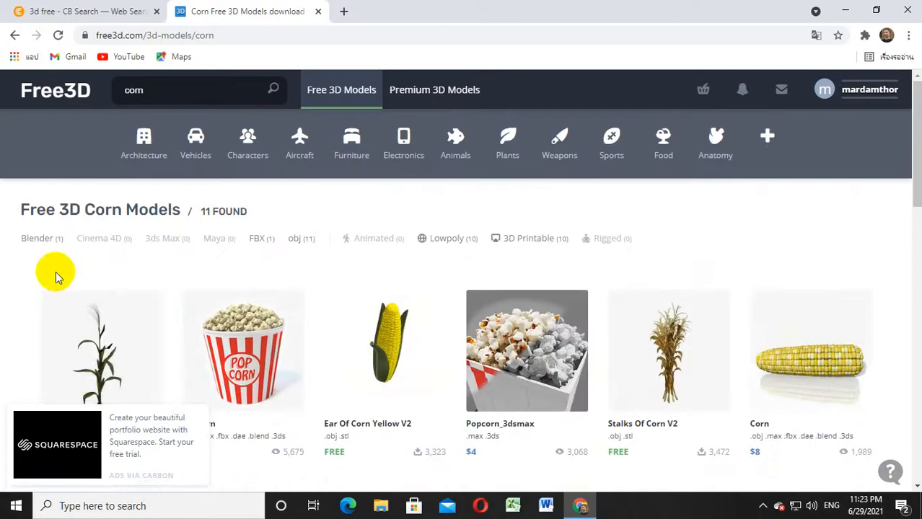
Browse the free 3D models in the Architecture category.
{"action": "left_click", "coordinate": [144, 144]}
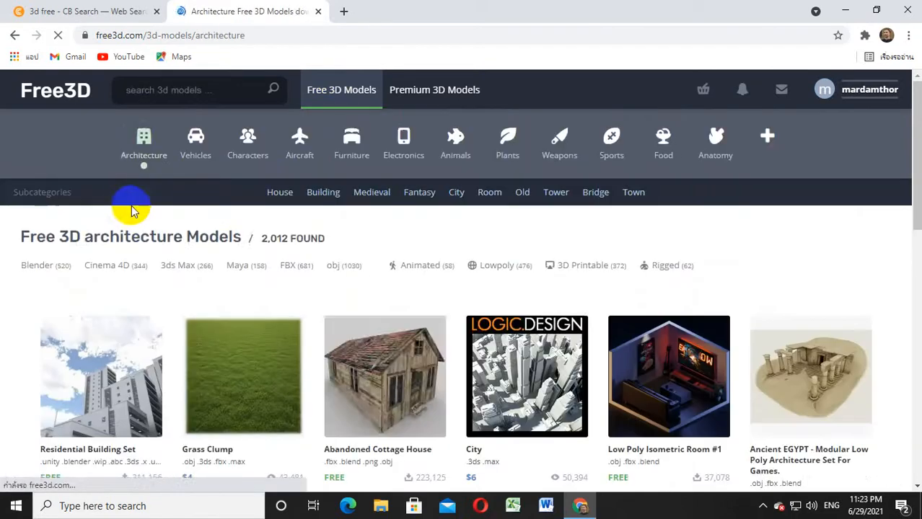
{"action": "scroll", "coordinate": [427, 313], "scroll_direction": "down", "scroll_amount": 6}
{"action": "scroll", "coordinate": [426, 326], "scroll_direction": "down", "scroll_amount": 3}
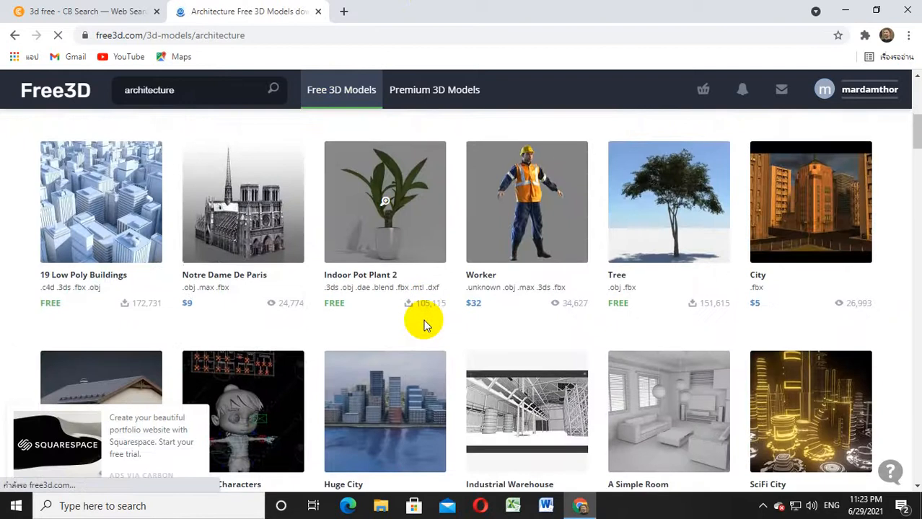
{"action": "scroll", "coordinate": [422, 321], "scroll_direction": "up", "scroll_amount": 8}
Browse the free 3D models in the Vehicles category.
{"action": "left_click", "coordinate": [186, 171]}
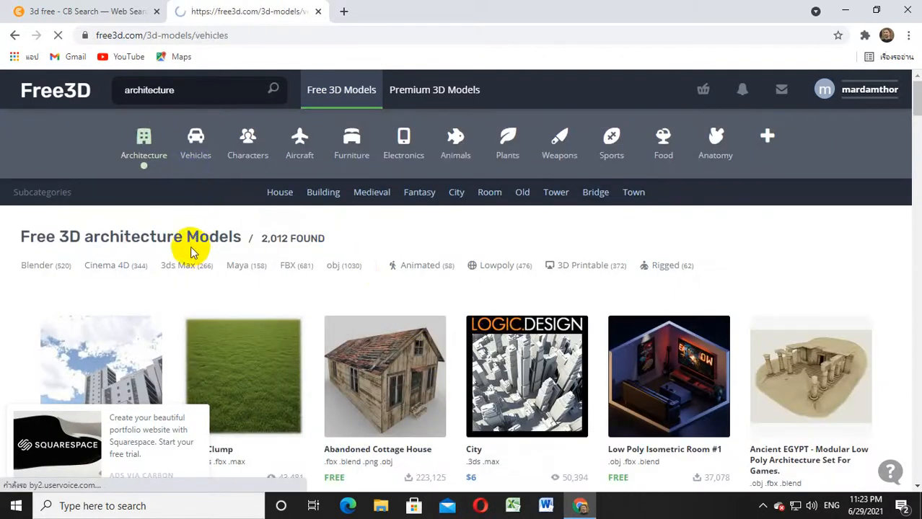
{"action": "scroll", "coordinate": [246, 278], "scroll_direction": "down", "scroll_amount": 3}
{"action": "scroll", "coordinate": [251, 285], "scroll_direction": "up", "scroll_amount": 2}
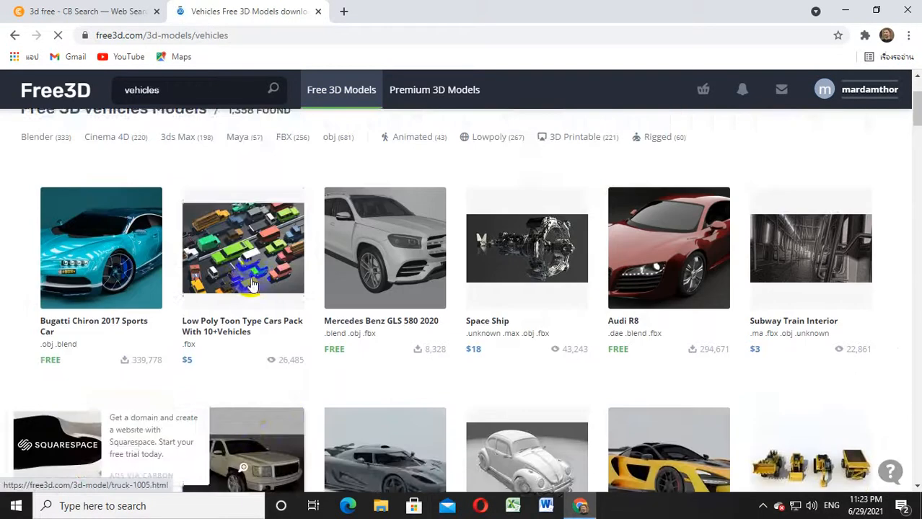
{"action": "scroll", "coordinate": [251, 285], "scroll_direction": "up", "scroll_amount": 2}
{"action": "left_click", "coordinate": [268, 189]}
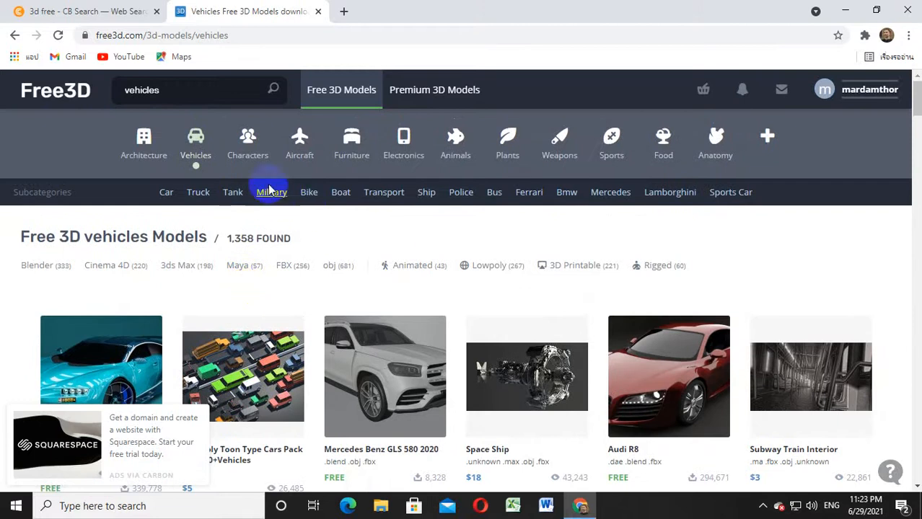
View the free models in the Characters category and browse those in the Aircraft category.
{"action": "left_click", "coordinate": [245, 137]}
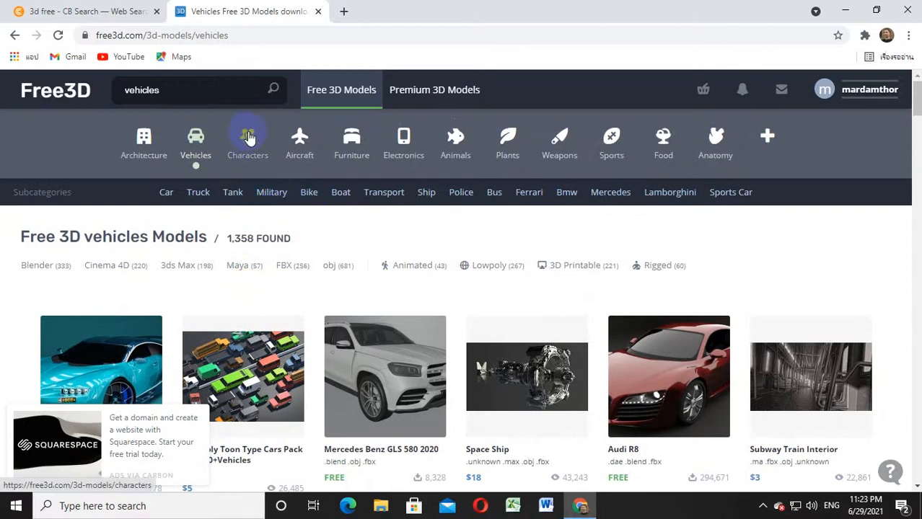
{"action": "left_click", "coordinate": [78, 376]}
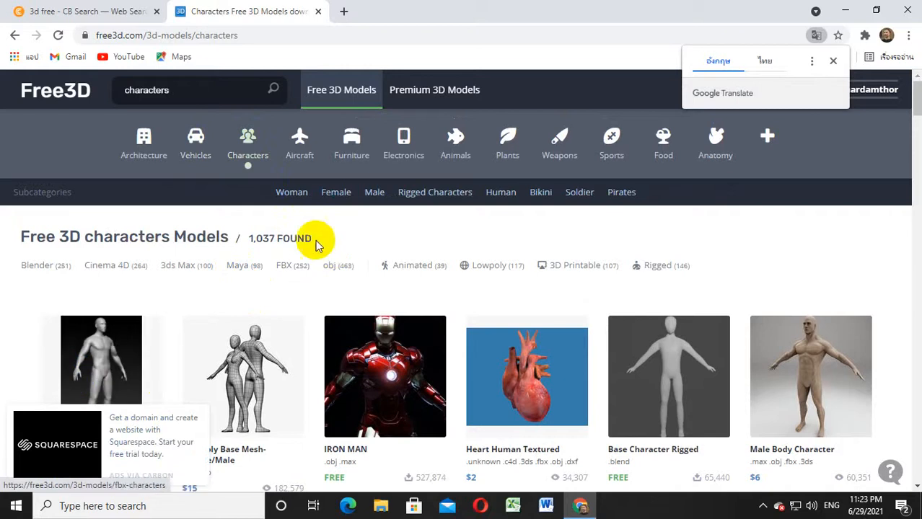
{"action": "left_click", "coordinate": [343, 137]}
{"action": "left_click", "coordinate": [304, 150]}
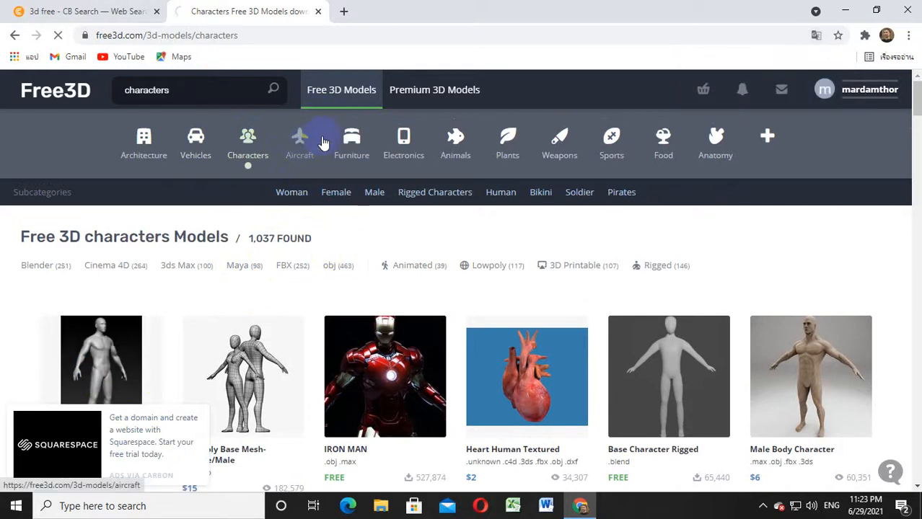
{"action": "scroll", "coordinate": [438, 233], "scroll_direction": "down", "scroll_amount": 7}
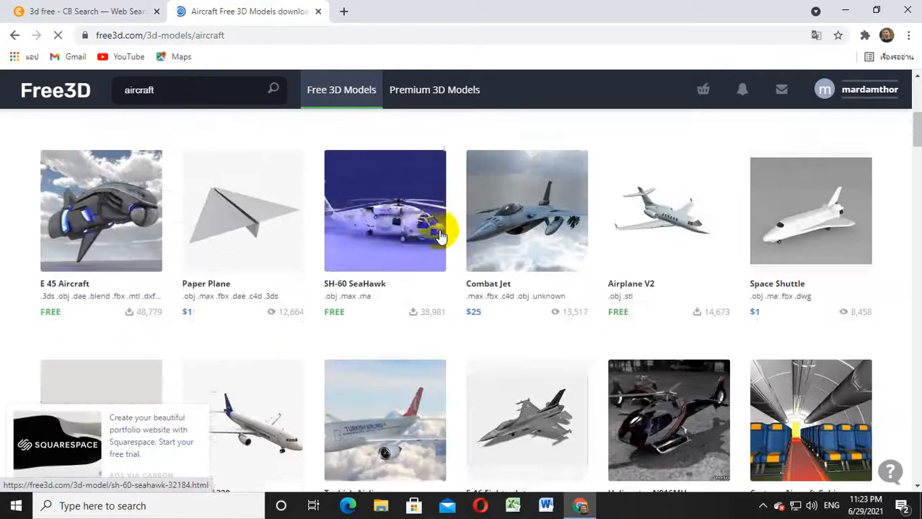
{"action": "scroll", "coordinate": [440, 236], "scroll_direction": "down", "scroll_amount": 1}
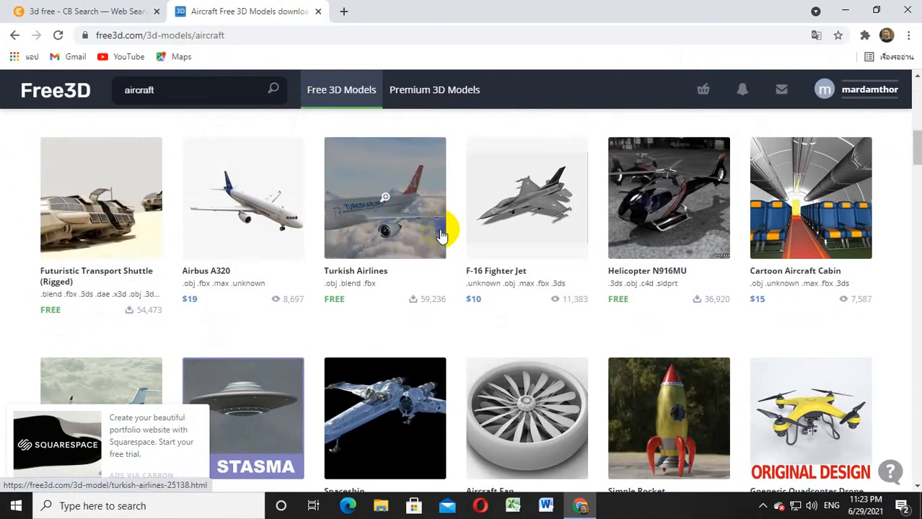
{"action": "scroll", "coordinate": [442, 236], "scroll_direction": "up", "scroll_amount": 8}
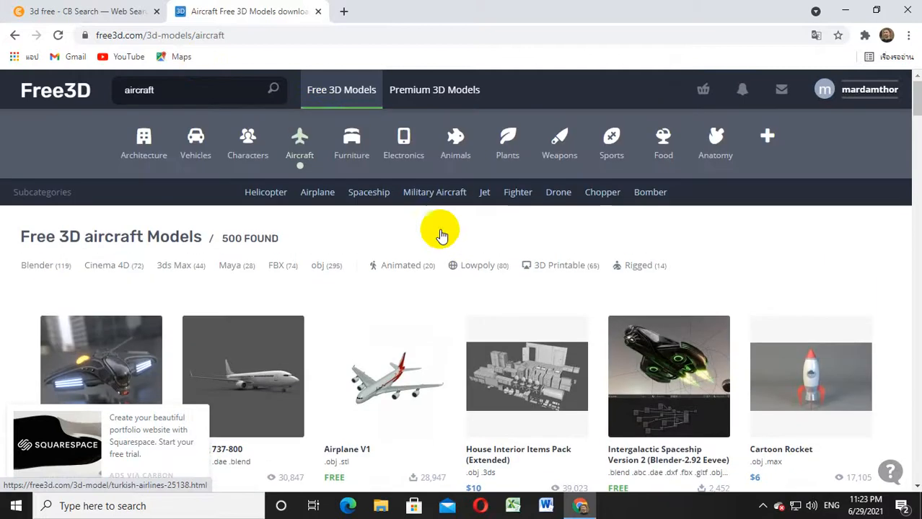
Browse the free 3D models in the Furniture category.
{"action": "left_click", "coordinate": [353, 147]}
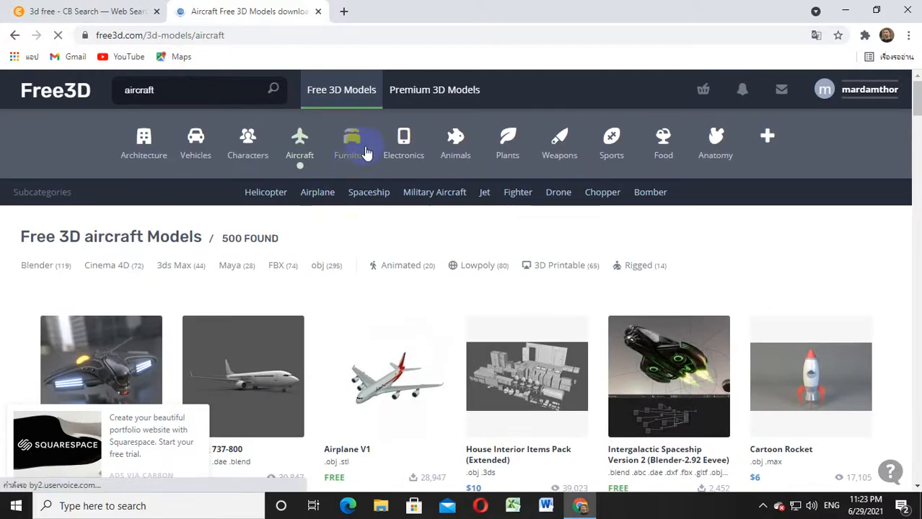
{"action": "scroll", "coordinate": [445, 315], "scroll_direction": "down", "scroll_amount": 3}
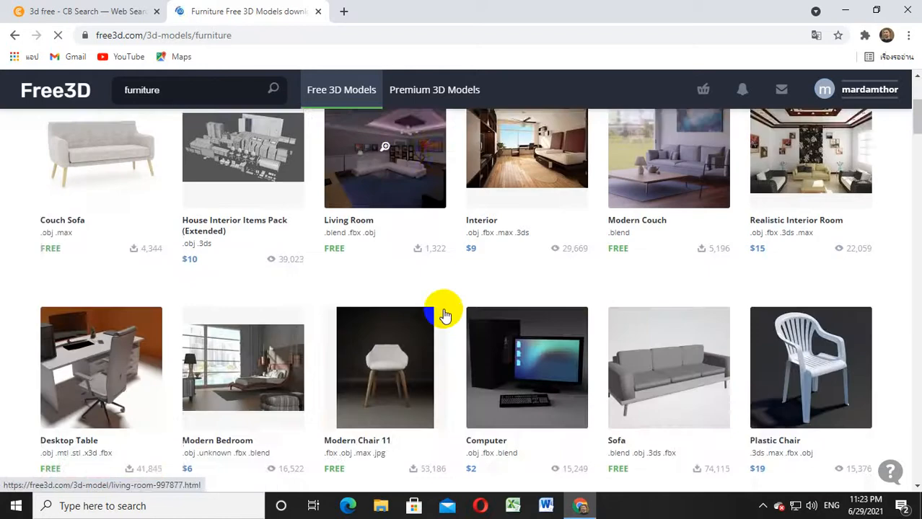
{"action": "scroll", "coordinate": [444, 329], "scroll_direction": "down", "scroll_amount": 2}
{"action": "scroll", "coordinate": [440, 335], "scroll_direction": "up", "scroll_amount": 5}
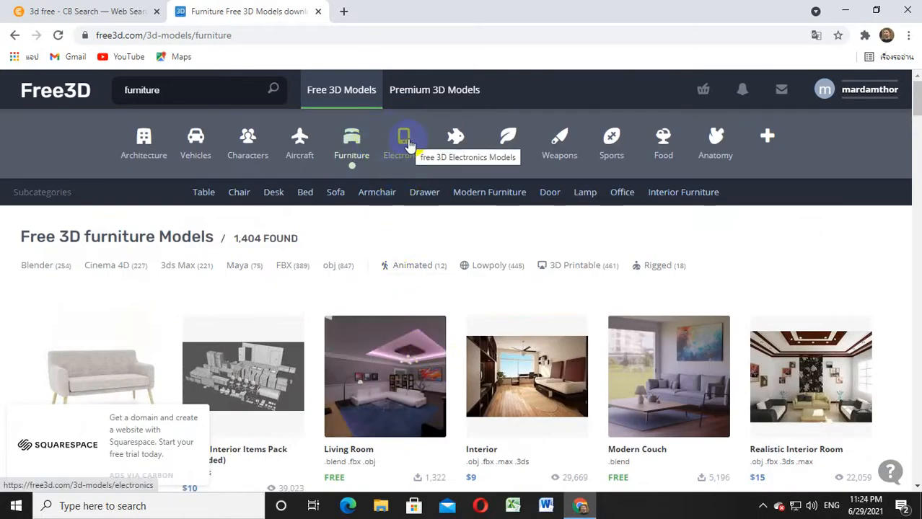
Browse the free 3D models in the Electronics category.
{"action": "left_click", "coordinate": [440, 198]}
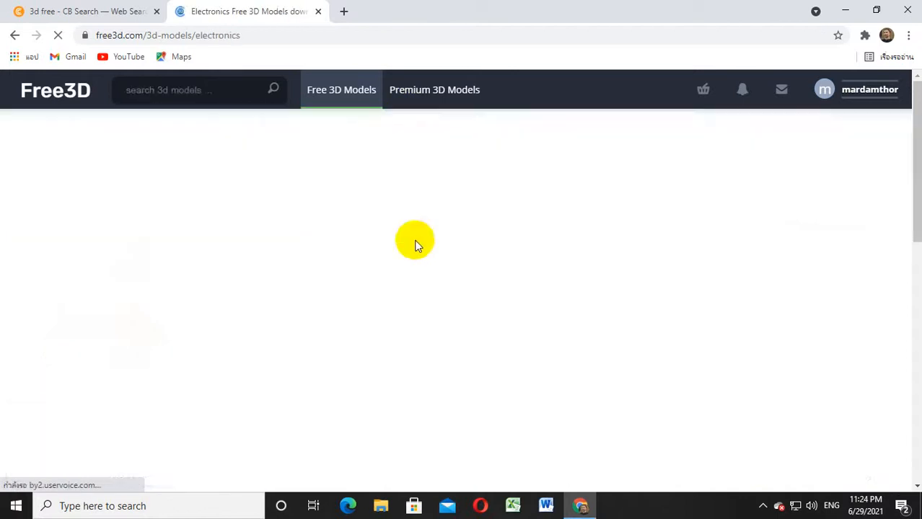
{"action": "scroll", "coordinate": [418, 390], "scroll_direction": "down", "scroll_amount": 2}
{"action": "scroll", "coordinate": [420, 401], "scroll_direction": "down", "scroll_amount": 6}
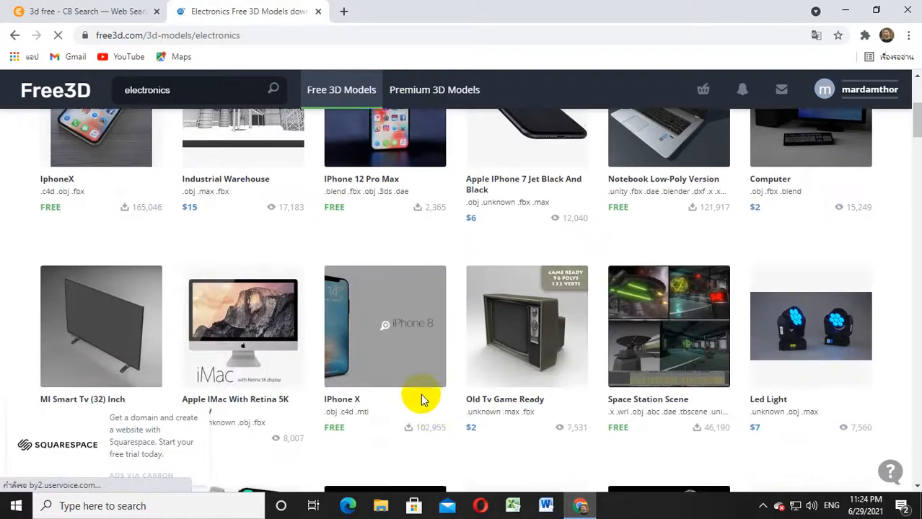
{"action": "scroll", "coordinate": [417, 406], "scroll_direction": "up", "scroll_amount": 7}
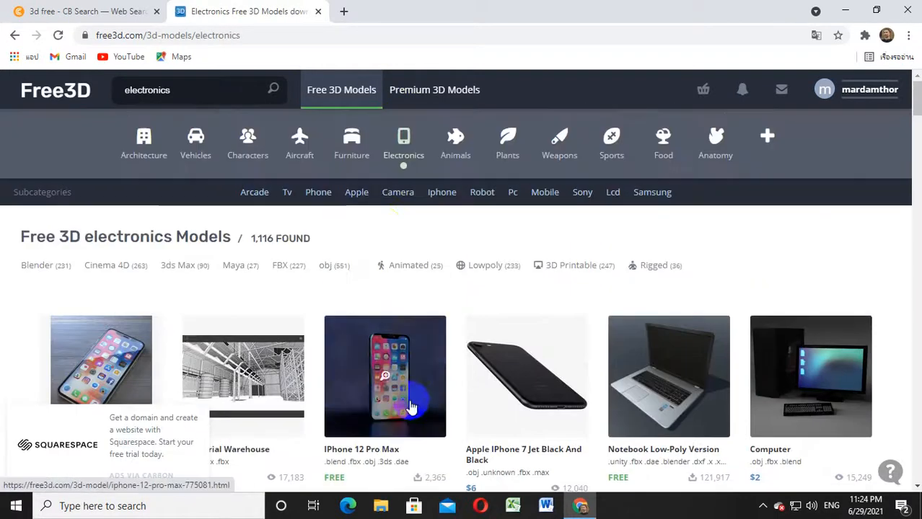
Browse the free models in the Animals category and in the Plants category.
{"action": "left_click", "coordinate": [459, 155]}
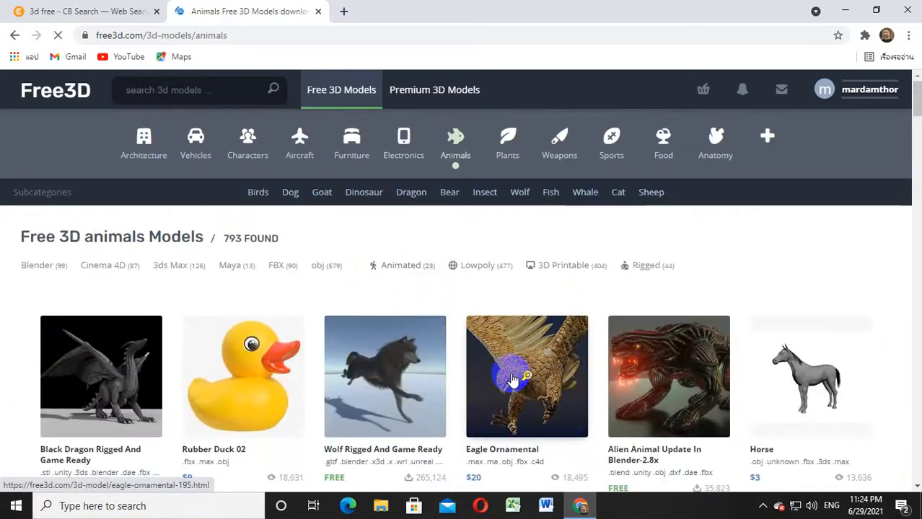
{"action": "scroll", "coordinate": [509, 372], "scroll_direction": "down", "scroll_amount": 6}
{"action": "scroll", "coordinate": [510, 368], "scroll_direction": "up", "scroll_amount": 6}
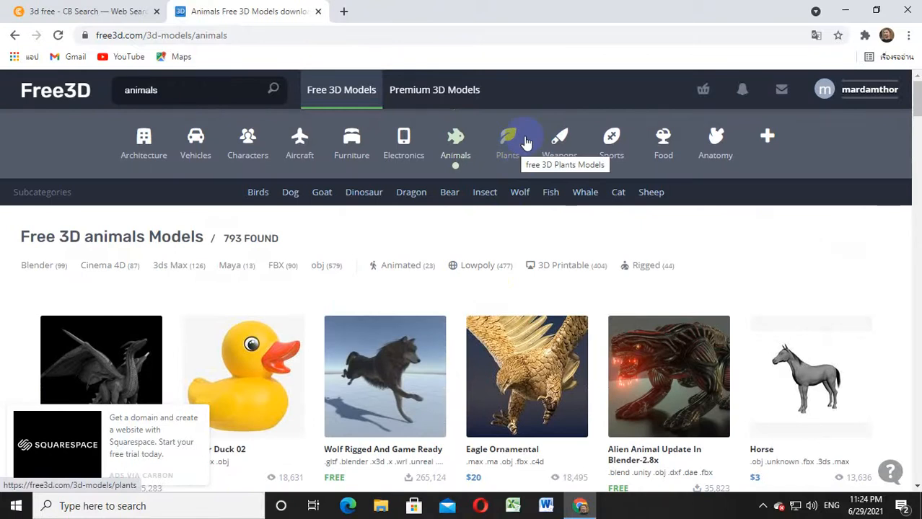
{"action": "left_click", "coordinate": [508, 148]}
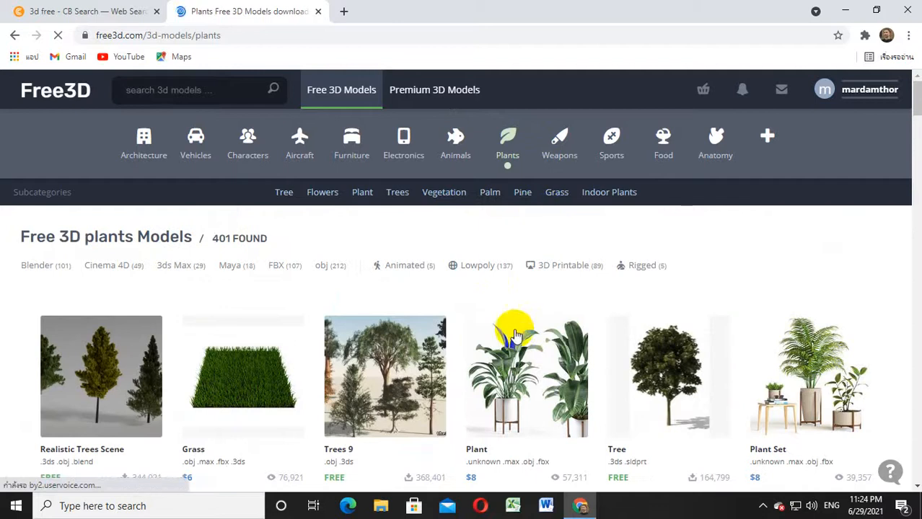
{"action": "scroll", "coordinate": [511, 353], "scroll_direction": "down", "scroll_amount": 3}
{"action": "scroll", "coordinate": [510, 353], "scroll_direction": "up", "scroll_amount": 3}
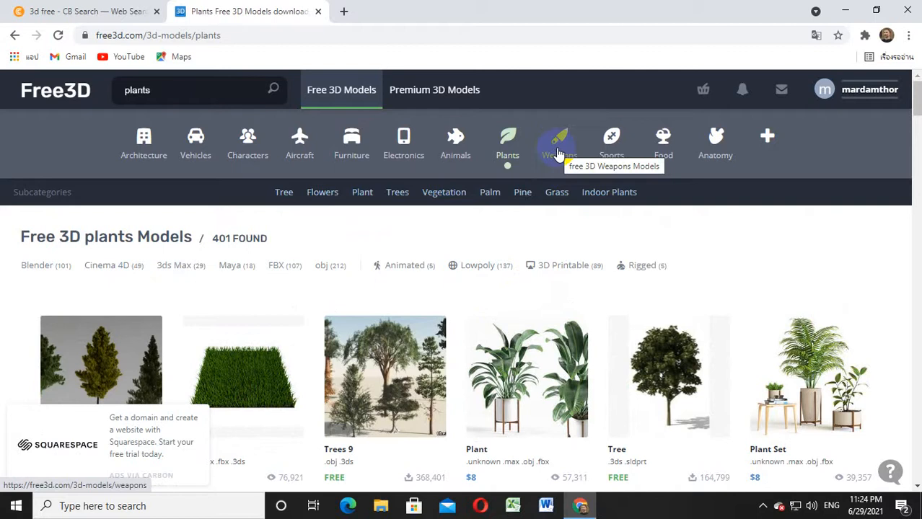
Browse the free 3D models in the Weapons category.
{"action": "left_click", "coordinate": [554, 200]}
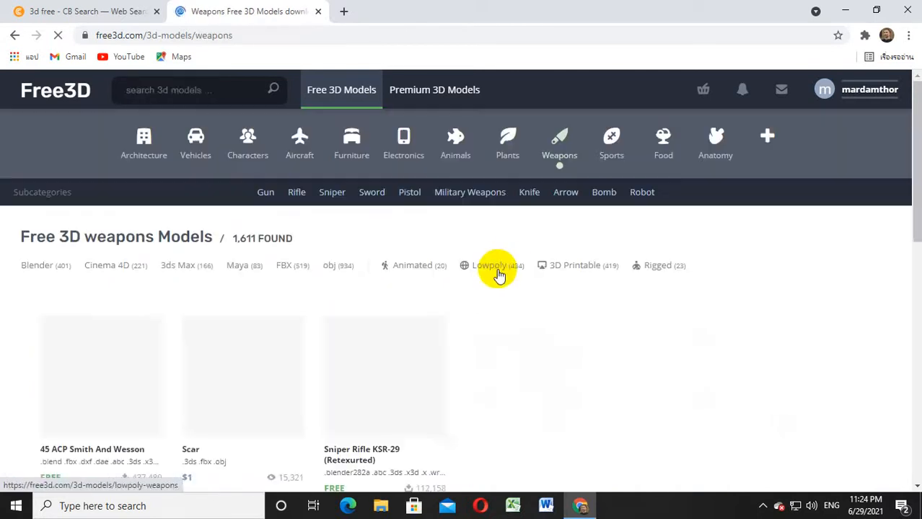
{"action": "scroll", "coordinate": [525, 389], "scroll_direction": "down", "scroll_amount": 4}
{"action": "left_click", "coordinate": [417, 375]}
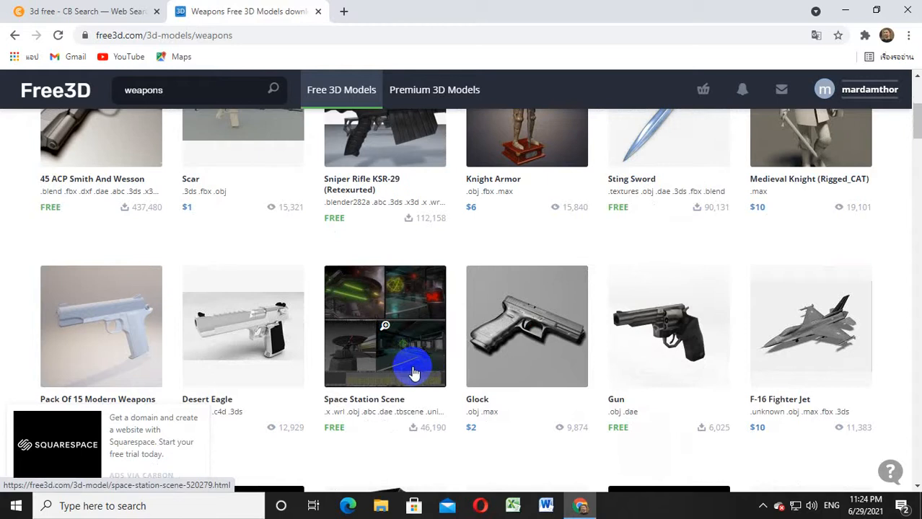
{"action": "scroll", "coordinate": [436, 309], "scroll_direction": "up", "scroll_amount": 4}
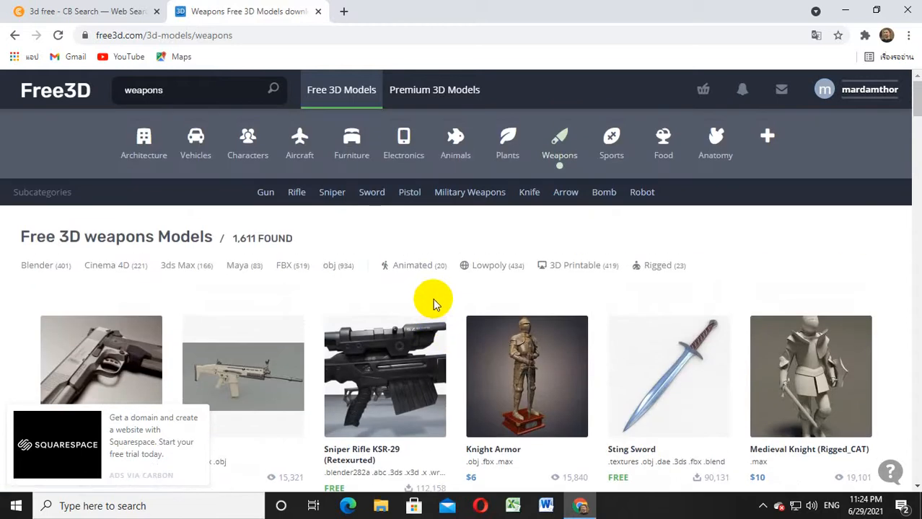
Replace the current site search term with "corn" and run the search.
{"action": "left_click", "coordinate": [172, 89]}
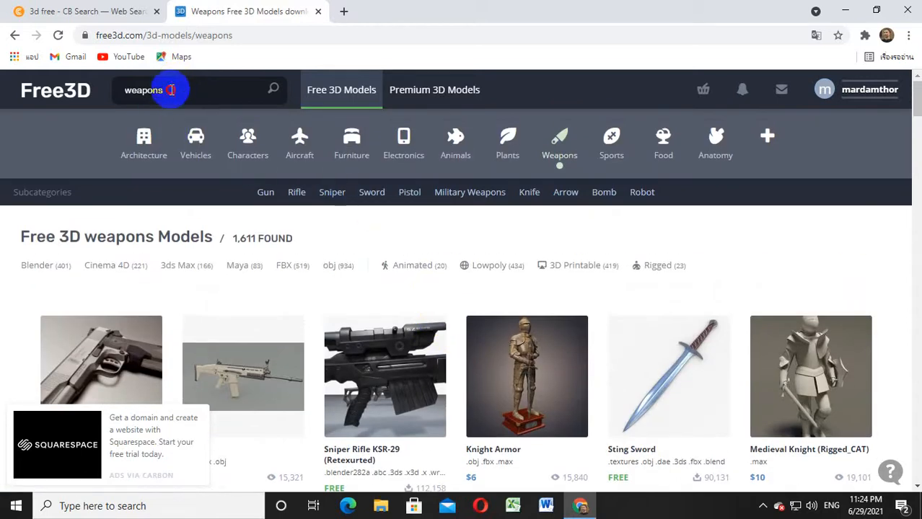
{"action": "key", "text": "ctrl+a"}
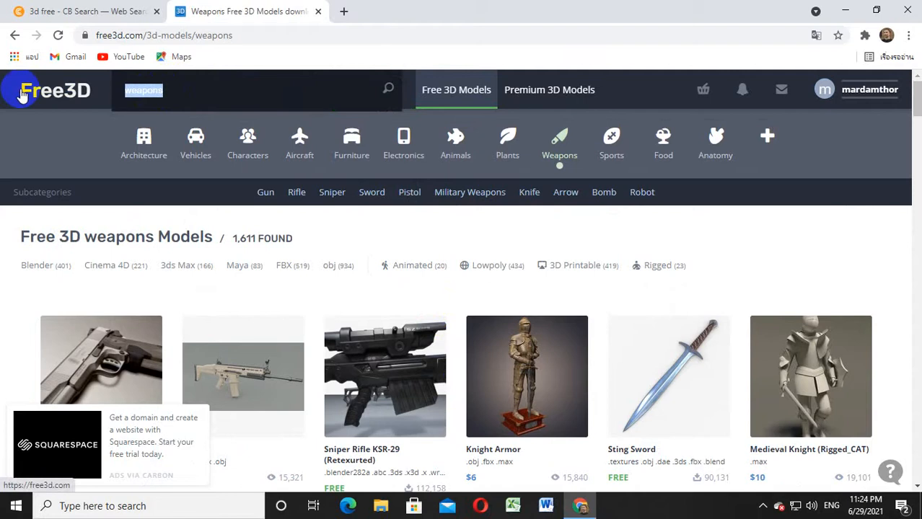
{"action": "type", "text": "corn"}
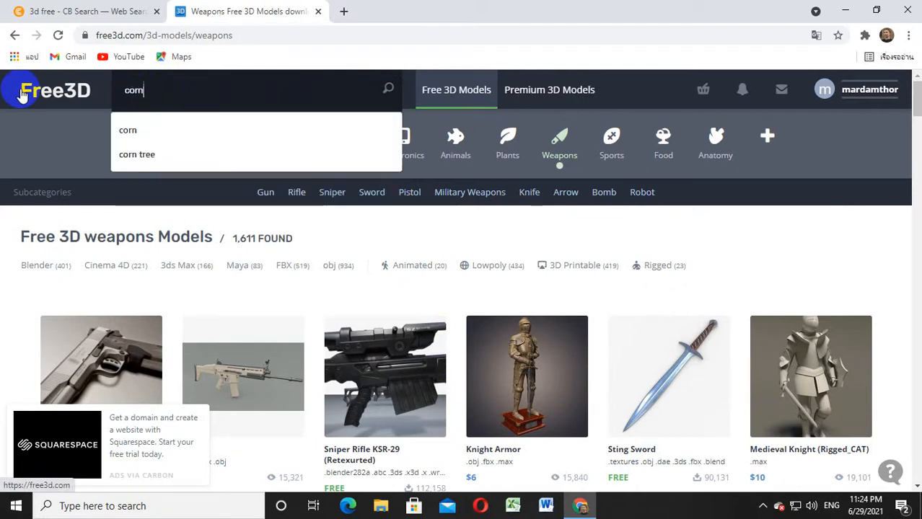
{"action": "key", "text": "Return"}
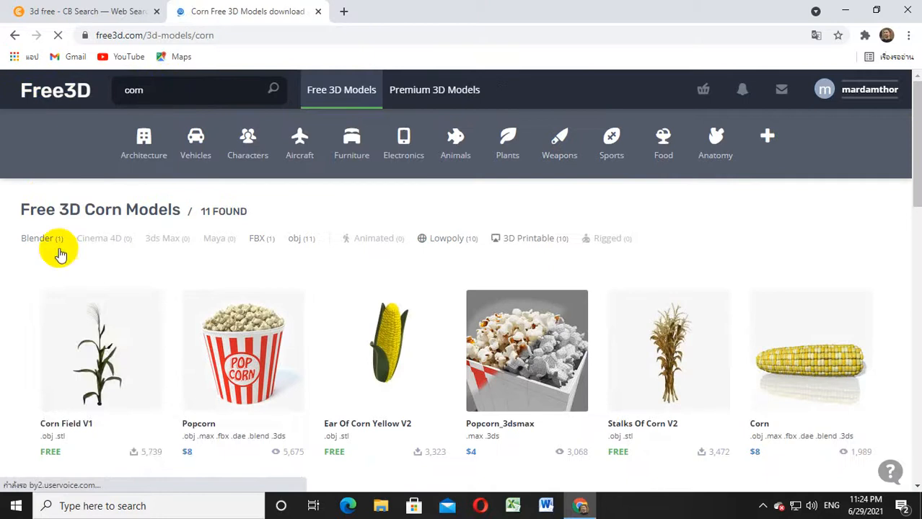
Open the details of the free "Ear Of Corn Red V2" model from the corn search results.
{"action": "scroll", "coordinate": [143, 338], "scroll_direction": "down", "scroll_amount": 7}
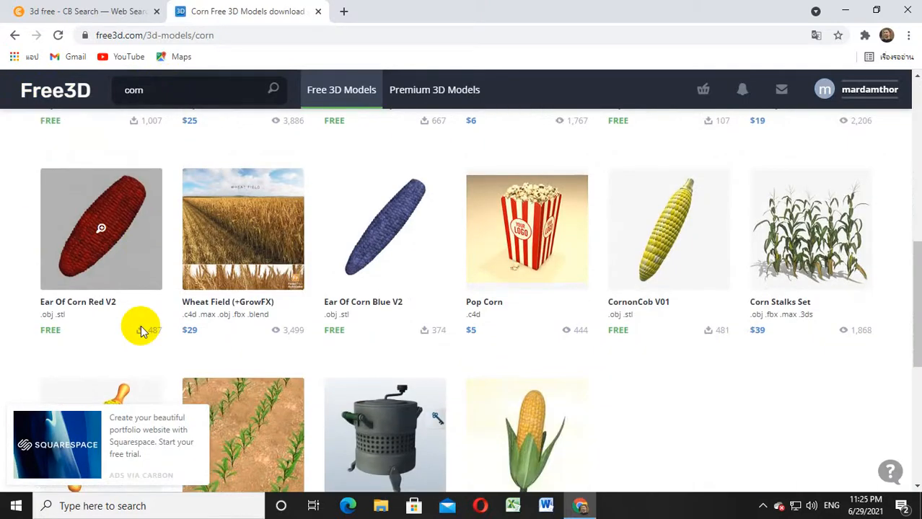
{"action": "left_click", "coordinate": [106, 274]}
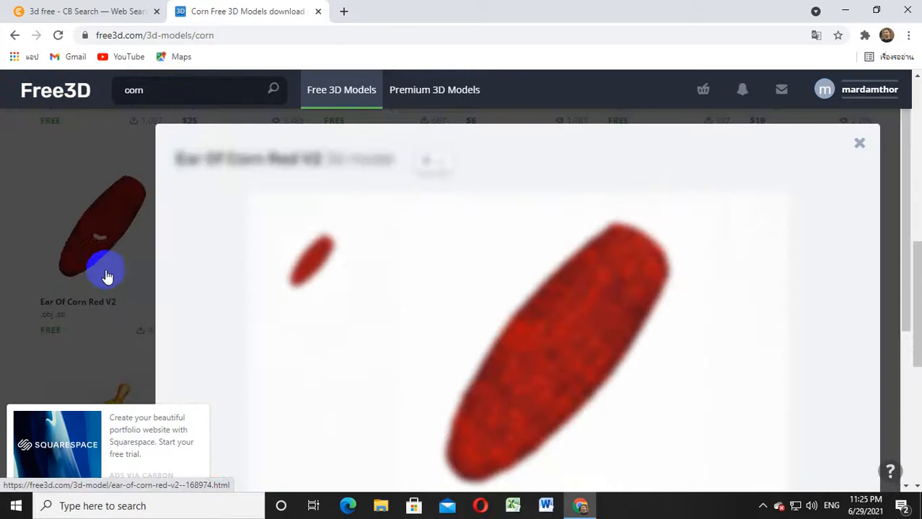
{"action": "left_click", "coordinate": [526, 286]}
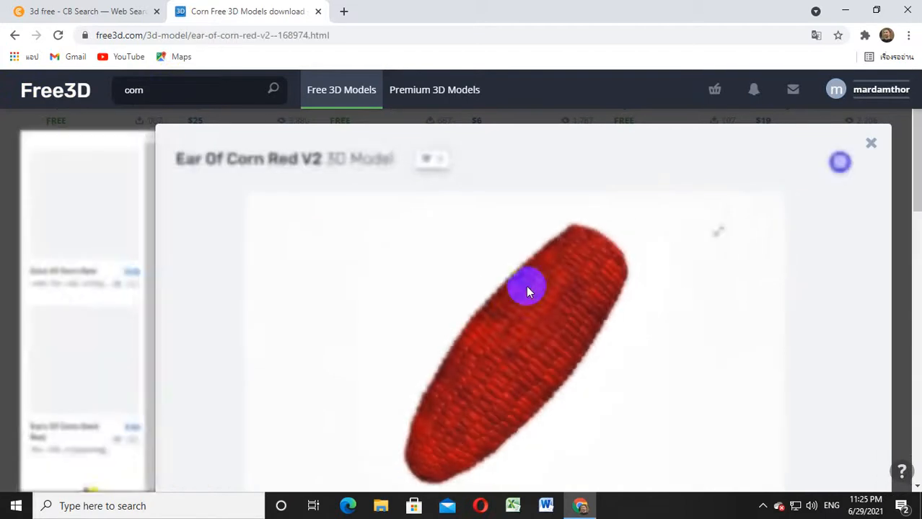
Download the Ear Of Corn Red V2 zip file containing the .obj and .stl formats, and minimize the browser.
{"action": "scroll", "coordinate": [525, 285], "scroll_direction": "down", "scroll_amount": 5}
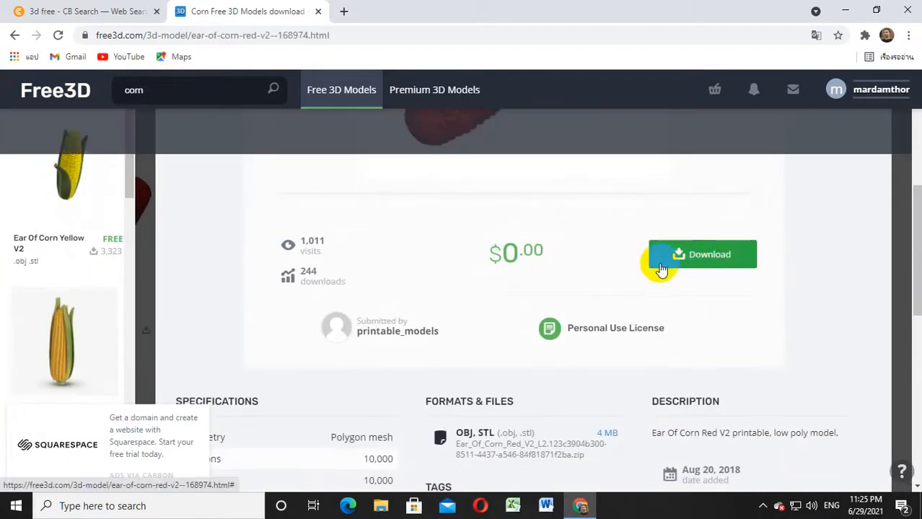
{"action": "scroll", "coordinate": [515, 274], "scroll_direction": "up", "scroll_amount": 3}
{"action": "left_click", "coordinate": [510, 282]}
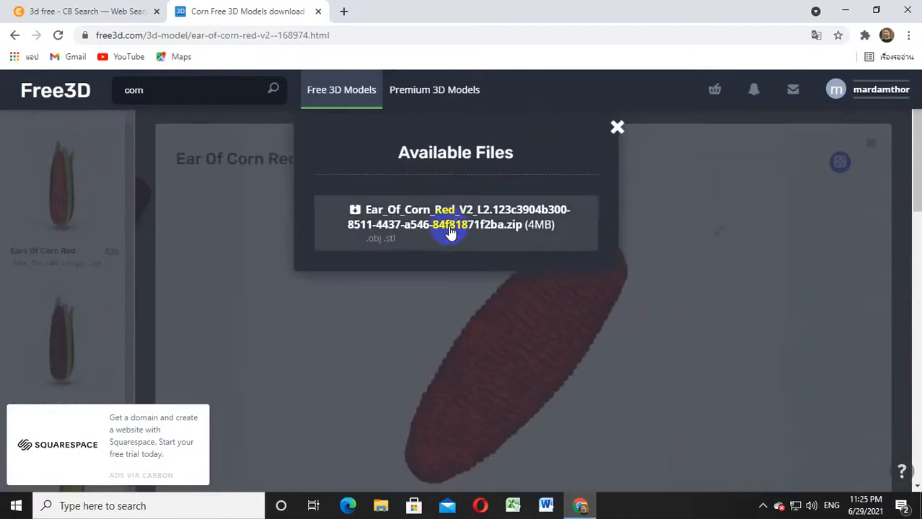
{"action": "left_click", "coordinate": [395, 224]}
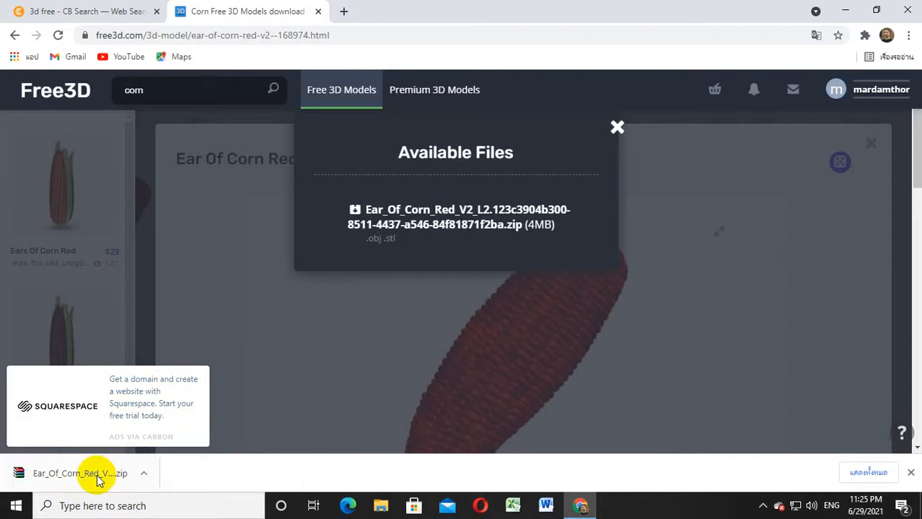
{"action": "left_click", "coordinate": [845, 10]}
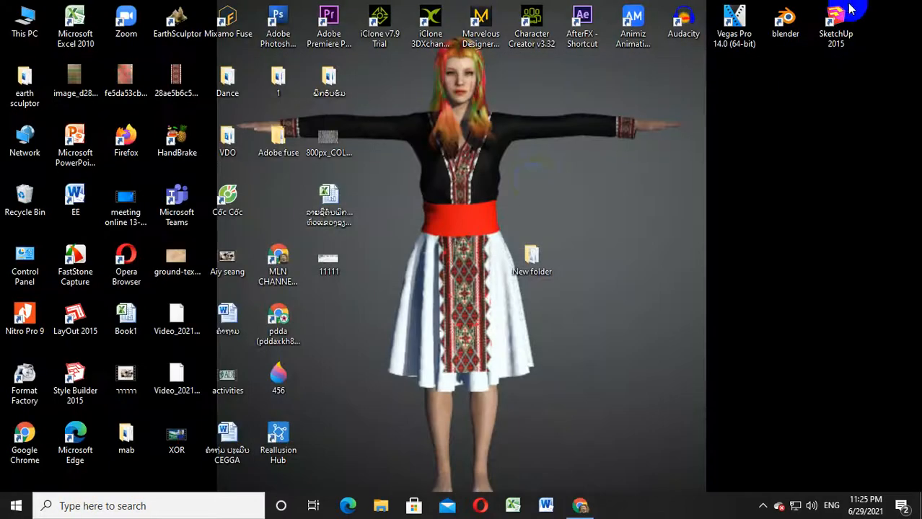
Launch the iClone v7.9 Trial from the desktop.
{"action": "left_click", "coordinate": [381, 27]}
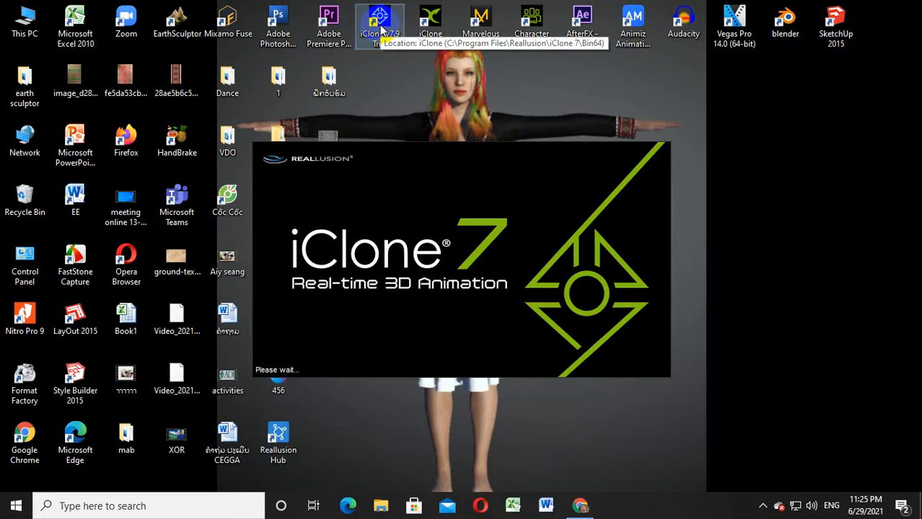
{"action": "right_click", "coordinate": [415, 84]}
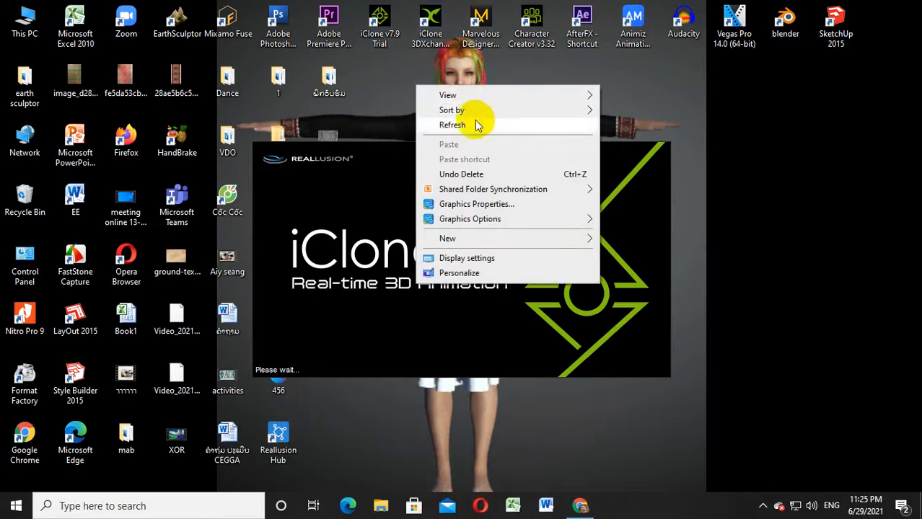
{"action": "left_click", "coordinate": [452, 125]}
{"action": "right_click", "coordinate": [413, 77]}
{"action": "left_click", "coordinate": [388, 94]}
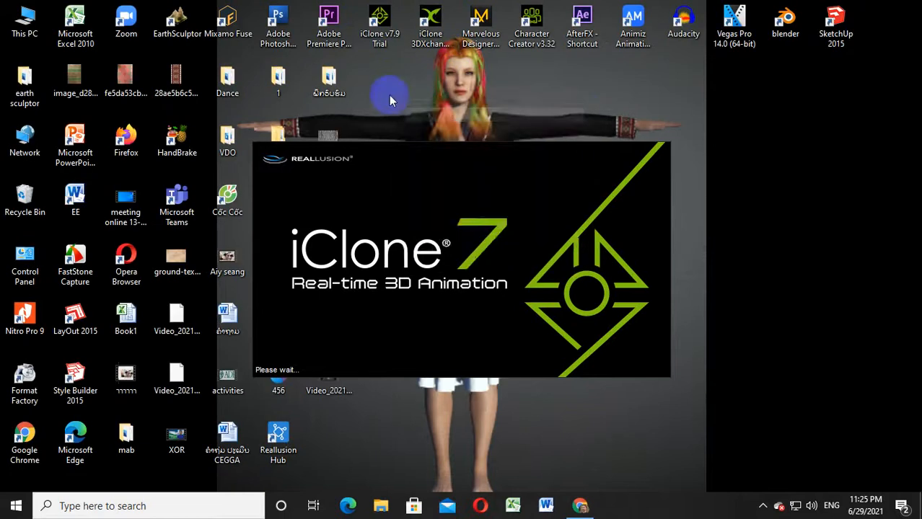
{"action": "right_click", "coordinate": [389, 94]}
{"action": "left_click", "coordinate": [439, 136]}
{"action": "right_click", "coordinate": [418, 101]}
{"action": "left_click", "coordinate": [448, 137]}
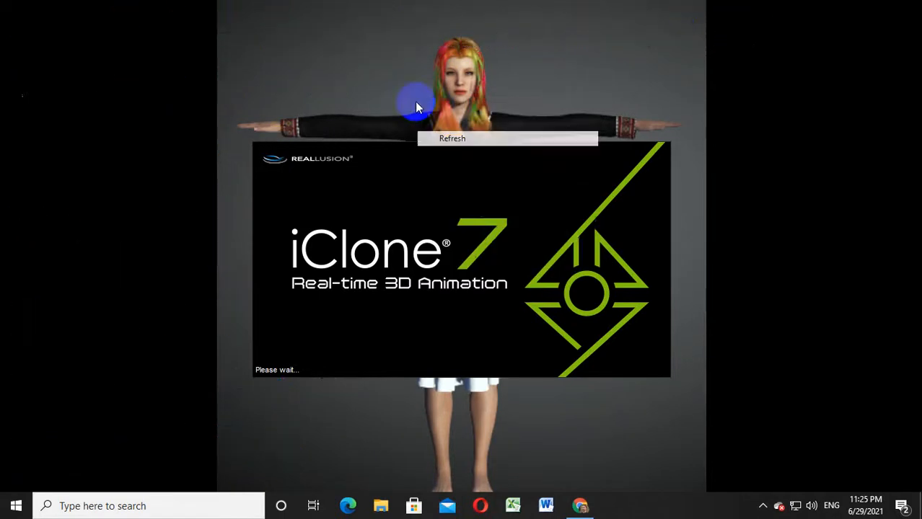
{"action": "right_click", "coordinate": [390, 57]}
{"action": "left_click", "coordinate": [433, 96]}
{"action": "right_click", "coordinate": [411, 89]}
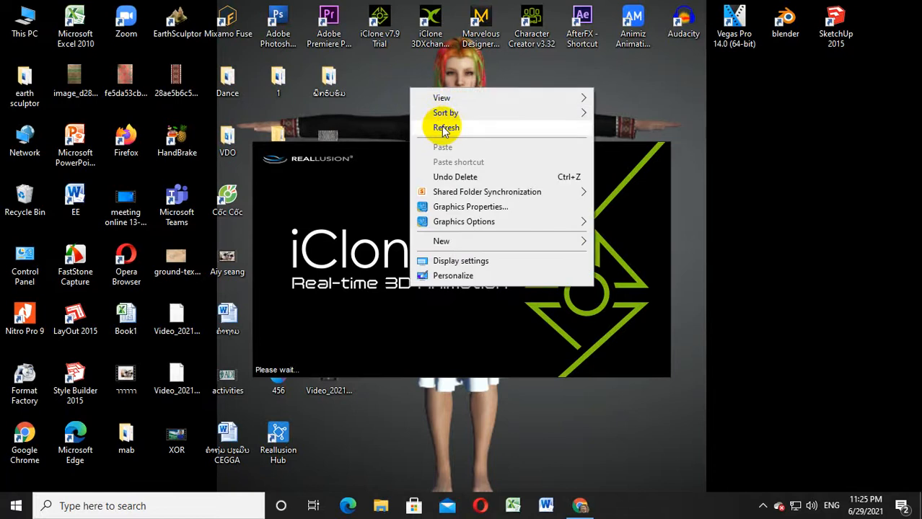
{"action": "left_click", "coordinate": [444, 129]}
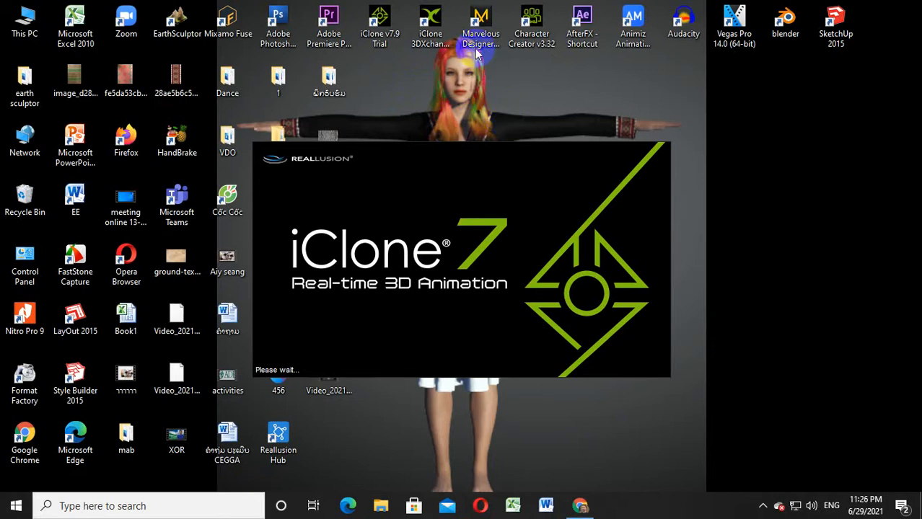
{"action": "right_click", "coordinate": [417, 76]}
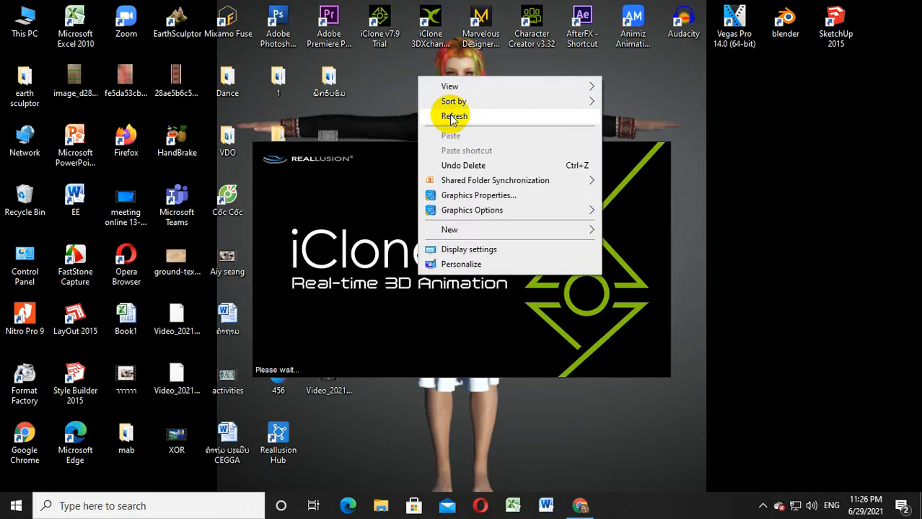
{"action": "left_click", "coordinate": [451, 118]}
{"action": "right_click", "coordinate": [422, 95]}
{"action": "left_click", "coordinate": [448, 134]}
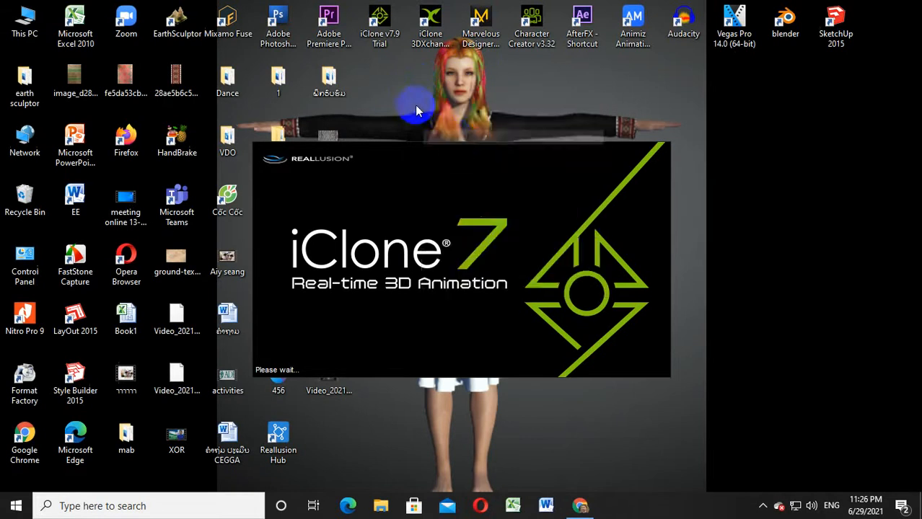
{"action": "right_click", "coordinate": [408, 98]}
{"action": "left_click", "coordinate": [440, 138]}
{"action": "right_click", "coordinate": [401, 95]}
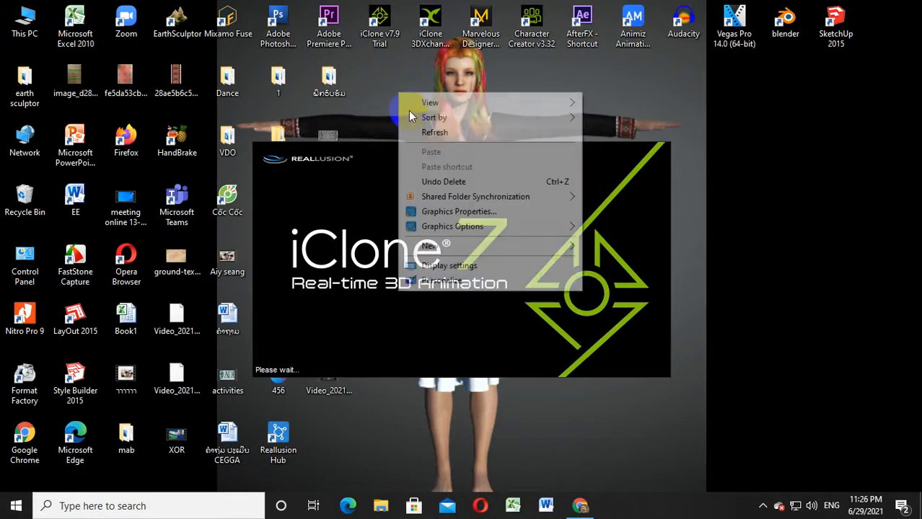
{"action": "left_click", "coordinate": [430, 133]}
{"action": "right_click", "coordinate": [393, 95]}
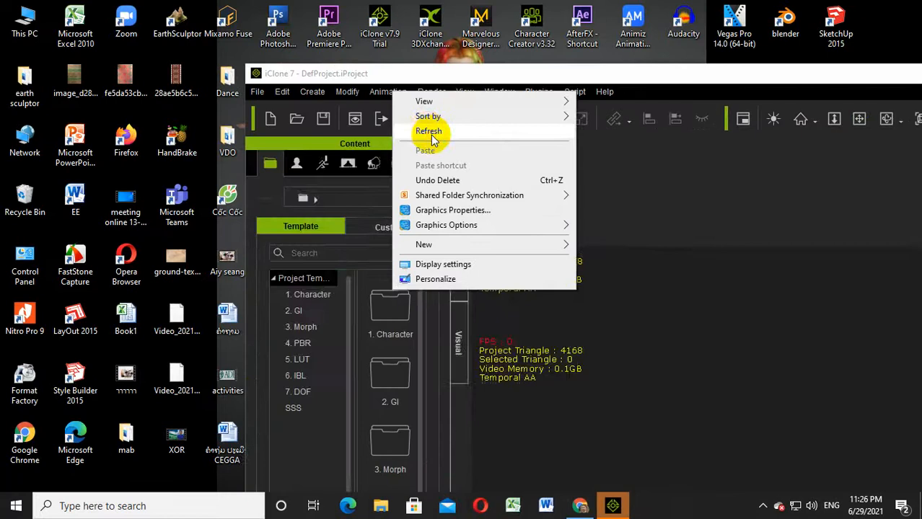
{"action": "left_click", "coordinate": [429, 134]}
Decline the sign-up offer and maximize the iClone 7 window.
{"action": "left_click", "coordinate": [505, 354]}
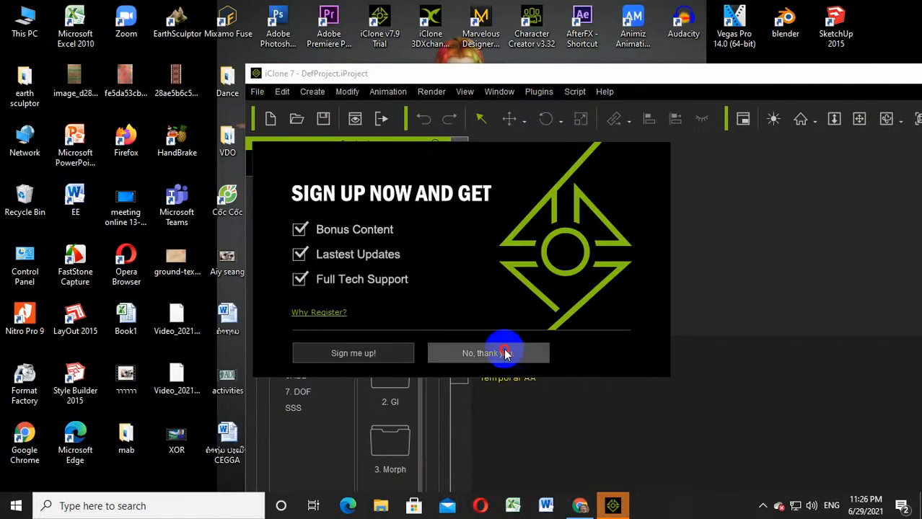
{"action": "left_click", "coordinate": [620, 371]}
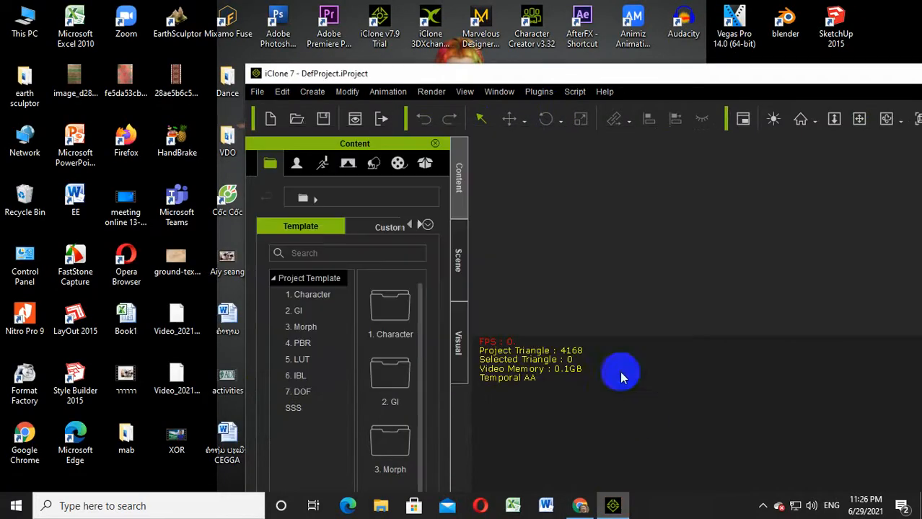
{"action": "double_click", "coordinate": [550, 75]}
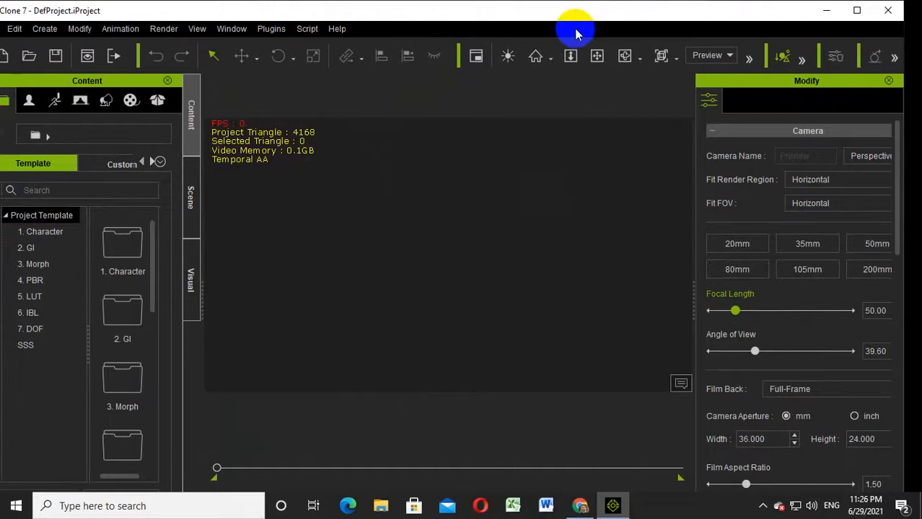
{"action": "left_click", "coordinate": [857, 11]}
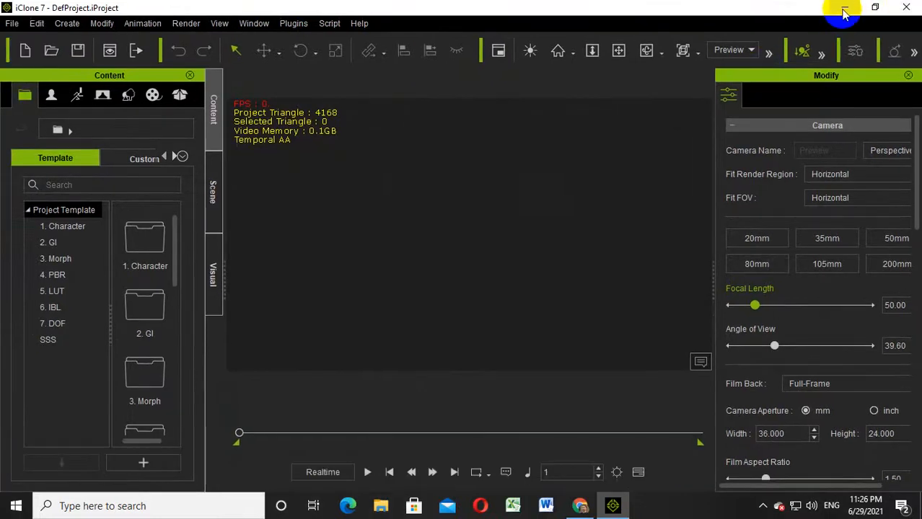
Minimize iClone and extract the downloaded Ear_Of_Corn_Red_V2 archive with 7-Zip into its own folder inside Downloads.
{"action": "left_click", "coordinate": [844, 13]}
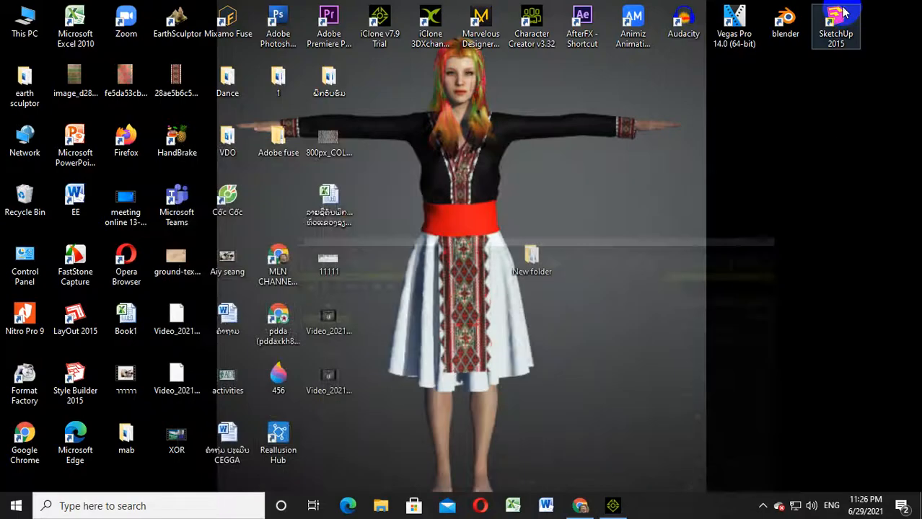
{"action": "double_click", "coordinate": [28, 35]}
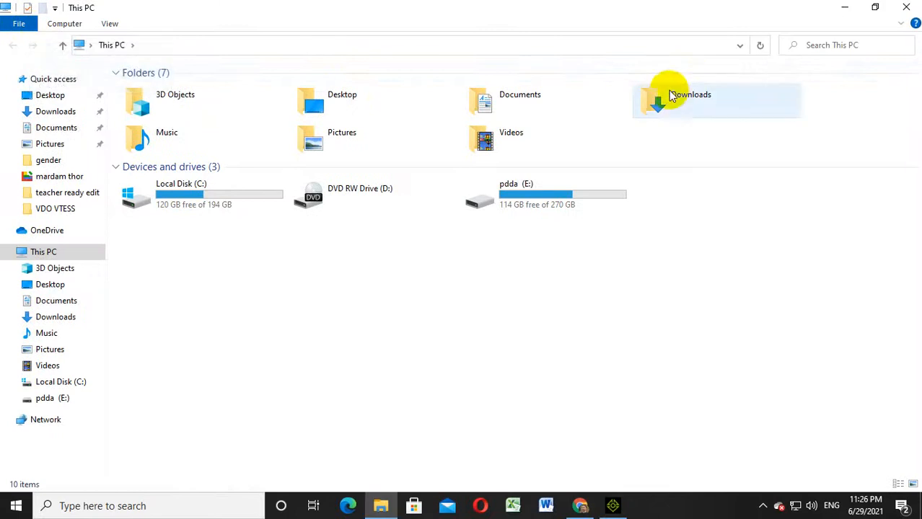
{"action": "double_click", "coordinate": [671, 95]}
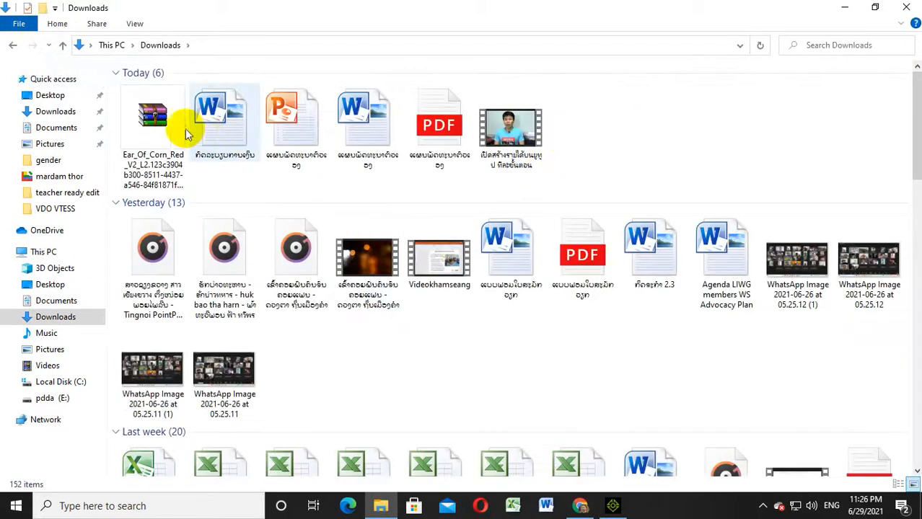
{"action": "left_click", "coordinate": [171, 127]}
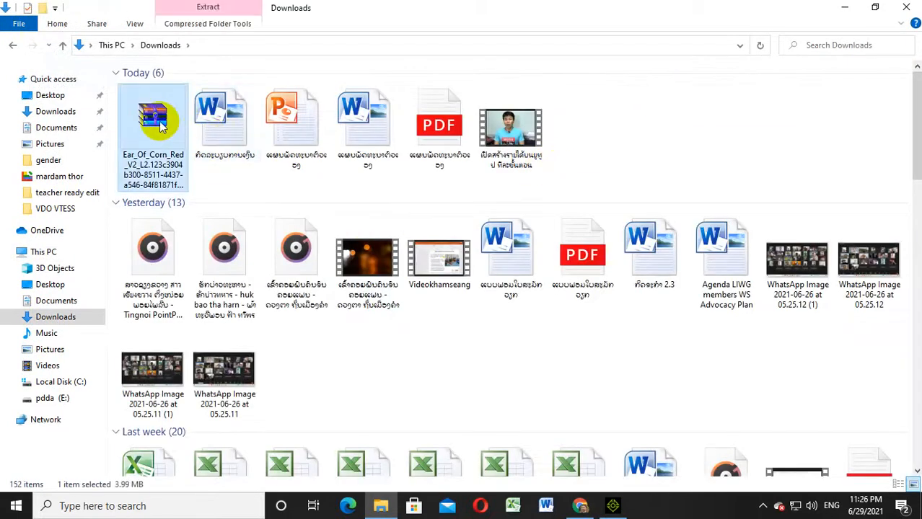
{"action": "right_click", "coordinate": [159, 127]}
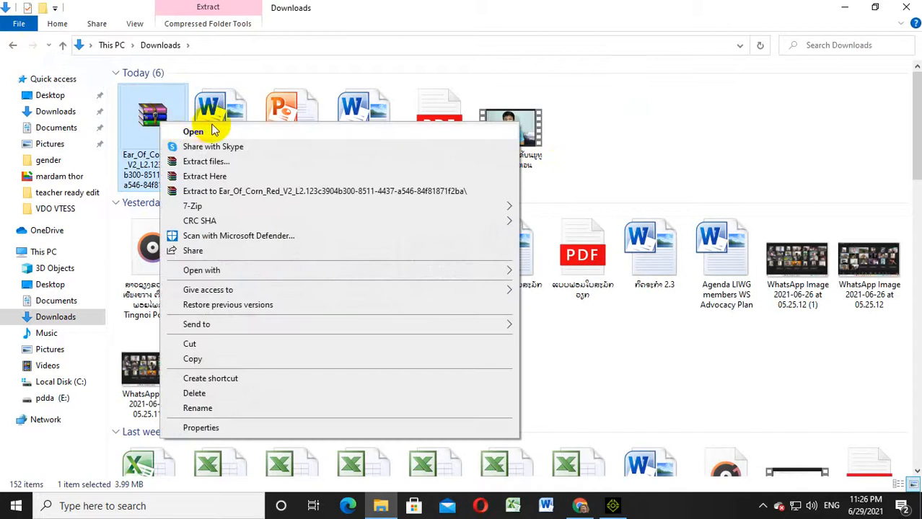
{"action": "mouse_move", "coordinate": [216, 207]}
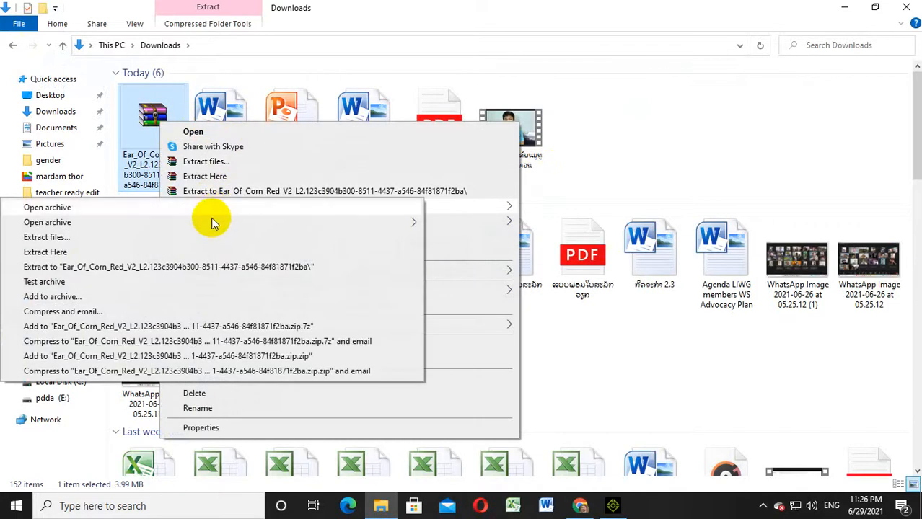
{"action": "left_click", "coordinate": [203, 274]}
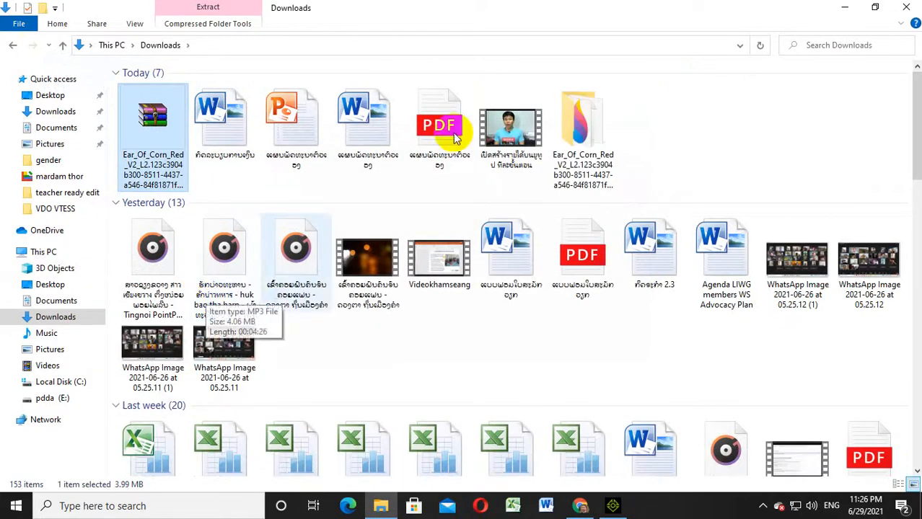
Import the corn OBJ file from the extracted folder into the iClone scene, breaking its meshes up into sub-props.
{"action": "double_click", "coordinate": [583, 126]}
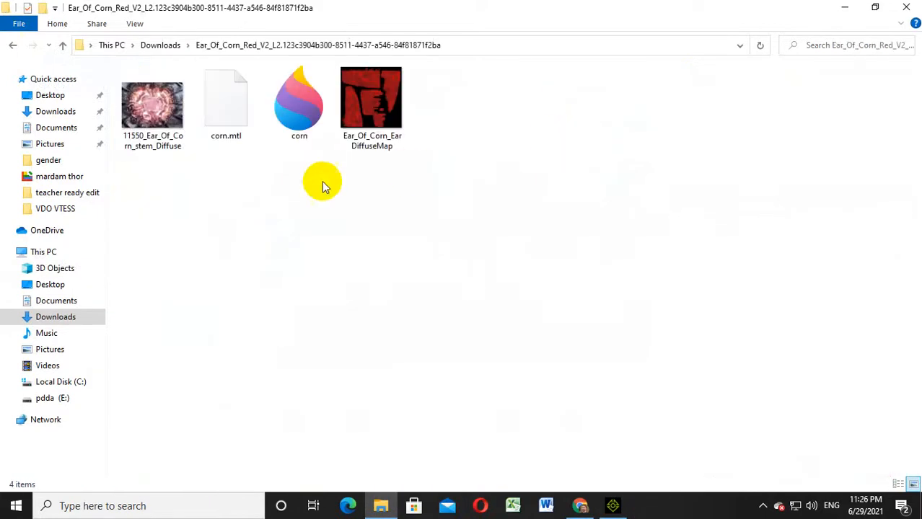
{"action": "left_click", "coordinate": [314, 87]}
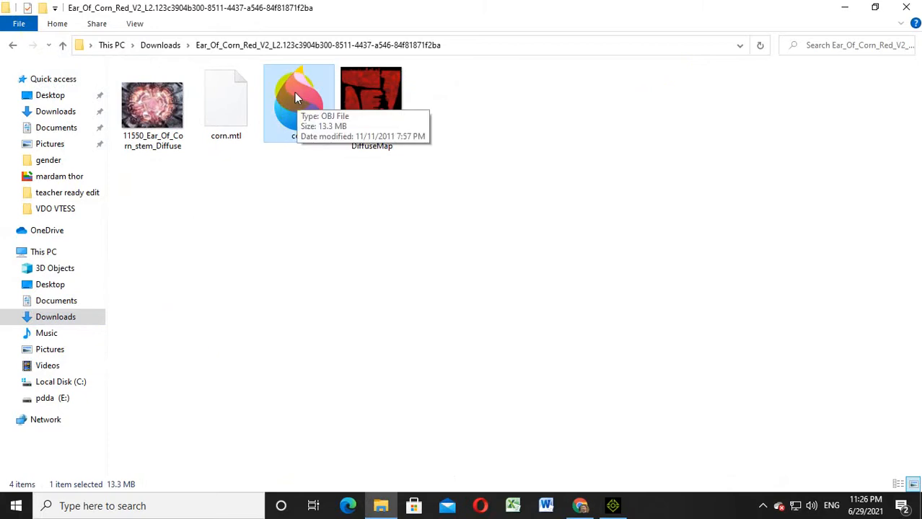
{"action": "left_click_drag", "start_coordinate": [294, 93], "coordinate": [415, 261]}
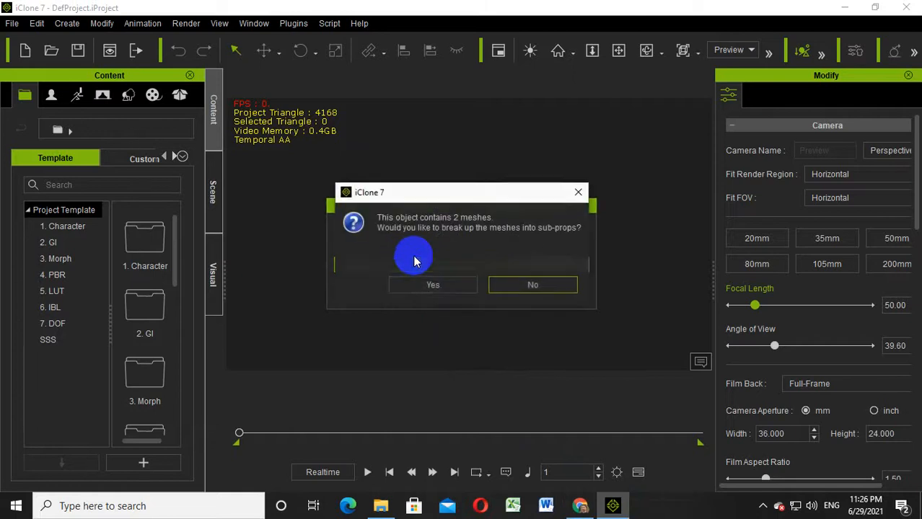
{"action": "left_click", "coordinate": [455, 288]}
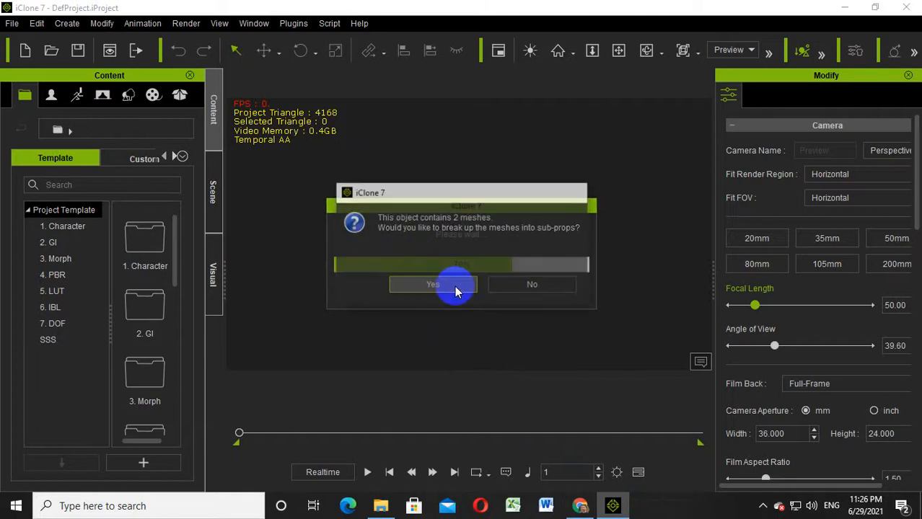
Inspect the imported corn prop from several angles in the viewport.
{"action": "left_click_drag", "start_coordinate": [404, 258], "coordinate": [515, 261]}
{"action": "left_click", "coordinate": [618, 49]}
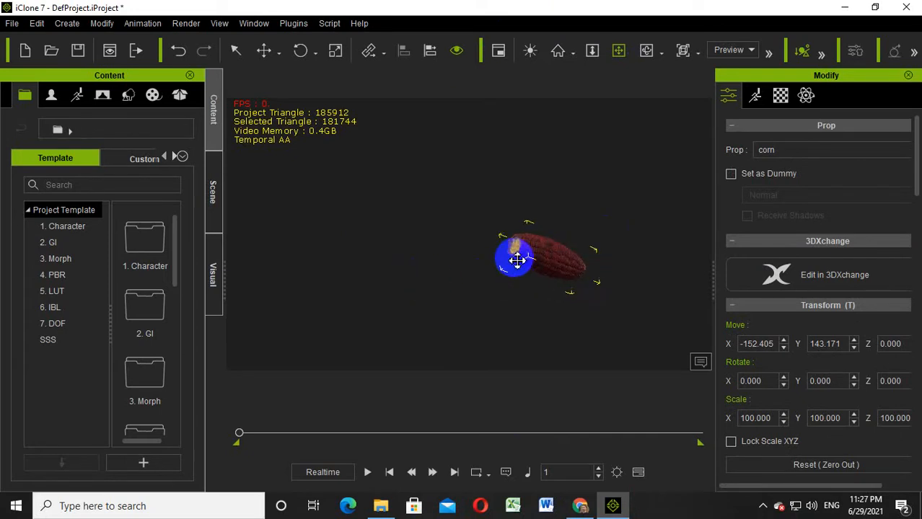
{"action": "left_click_drag", "start_coordinate": [517, 261], "coordinate": [470, 289]}
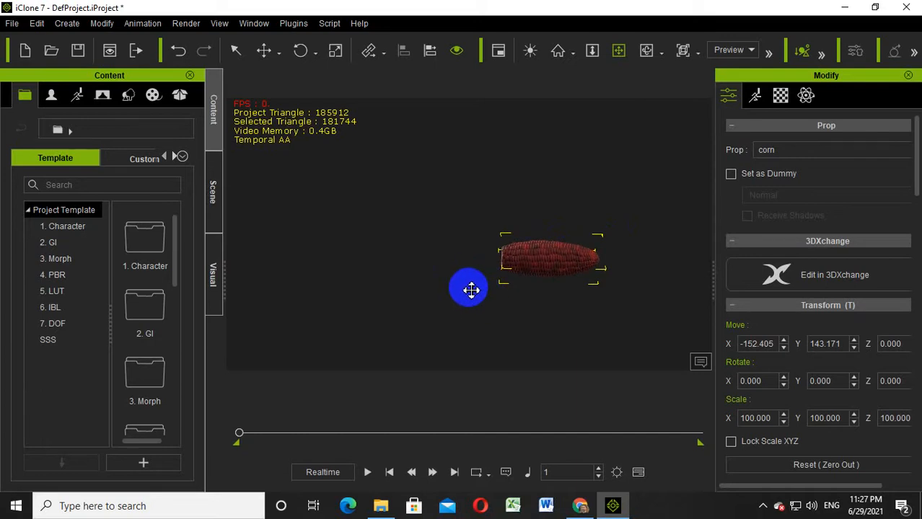
{"action": "left_click_drag", "start_coordinate": [471, 290], "coordinate": [535, 281]}
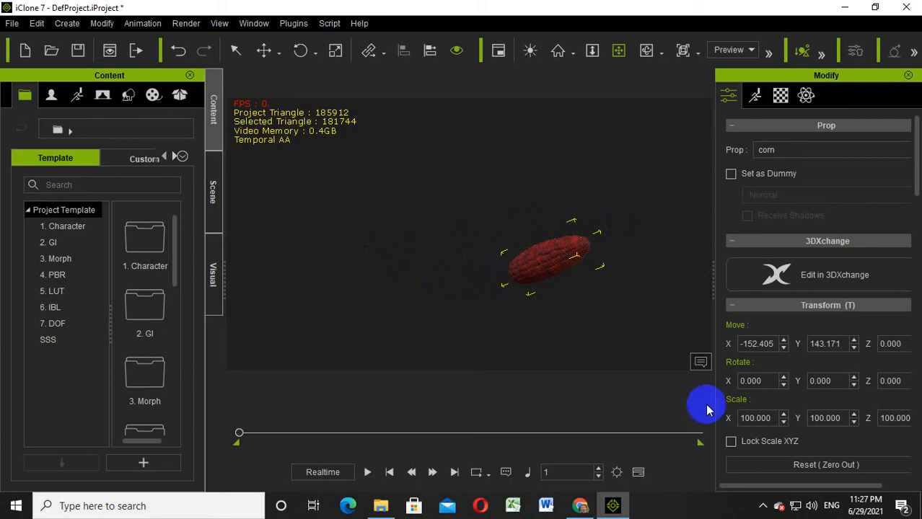
{"action": "left_click", "coordinate": [765, 507]}
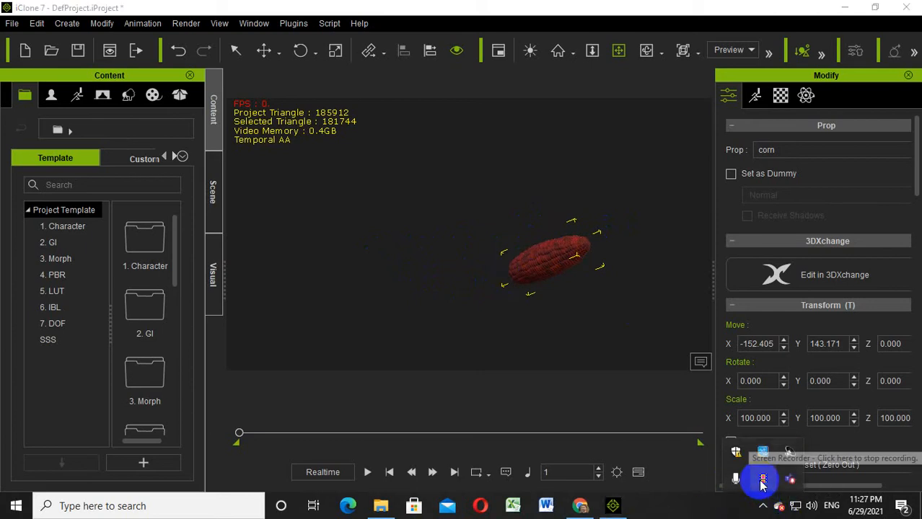